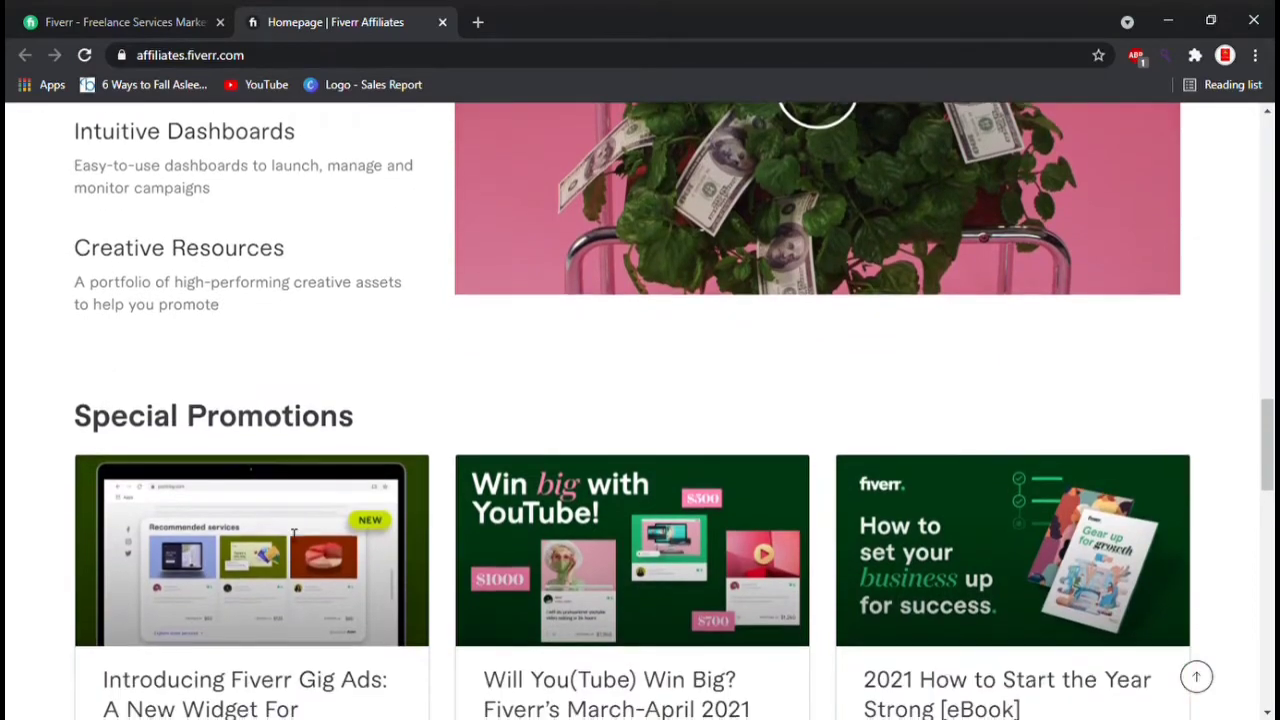
- Open the affiliate sign-up form, choose a Private account and autofill name, e-mail and phone
scroll(533, 557, up, 9)
scroll(533, 557, up, 10)
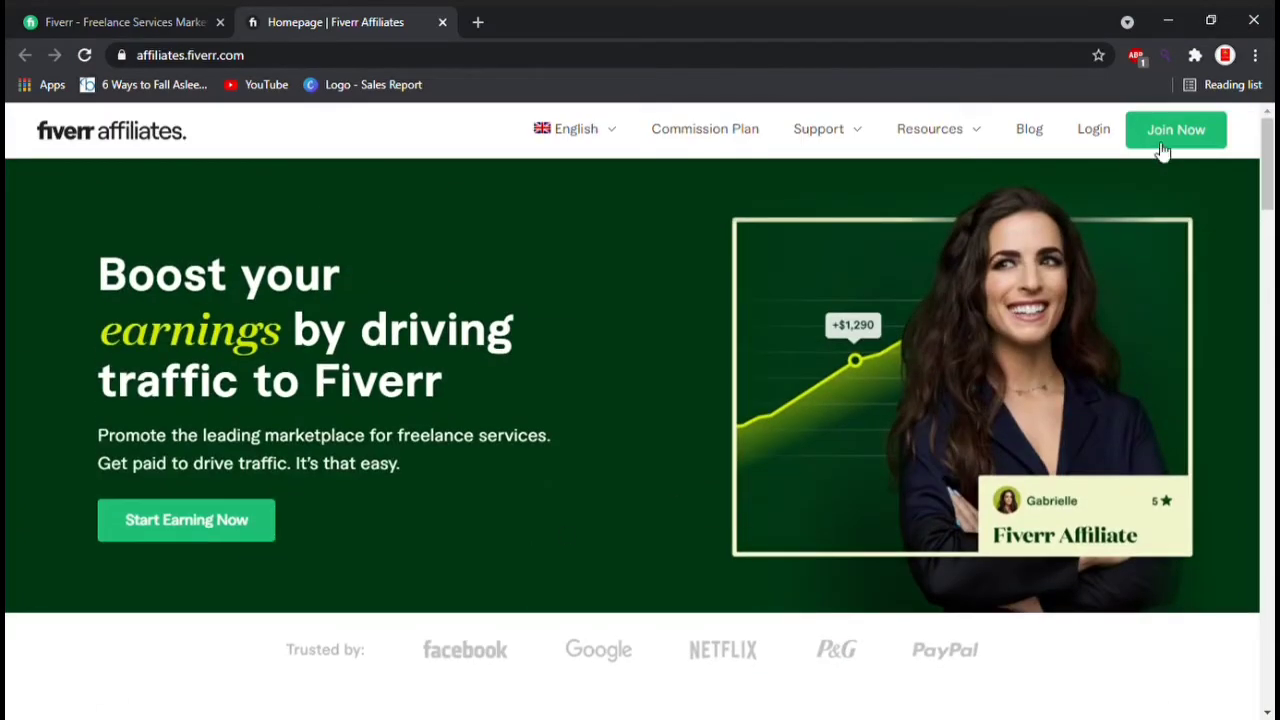
click(1168, 131)
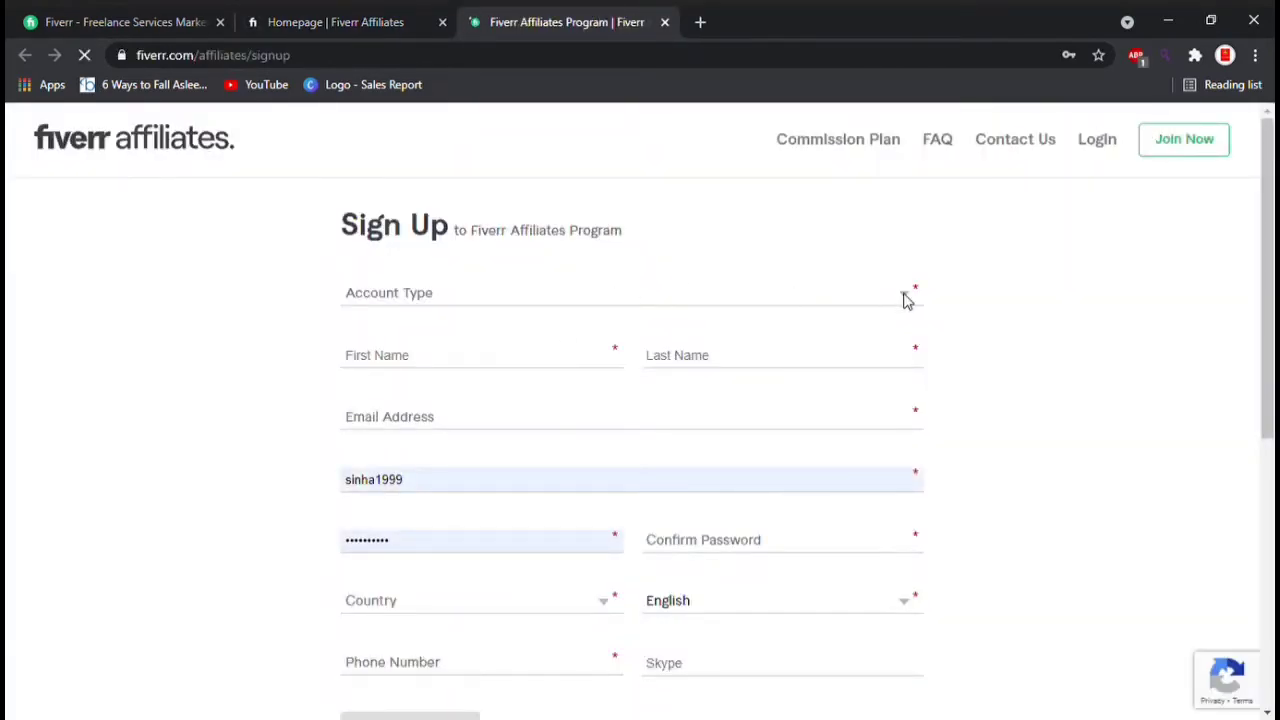
click(452, 355)
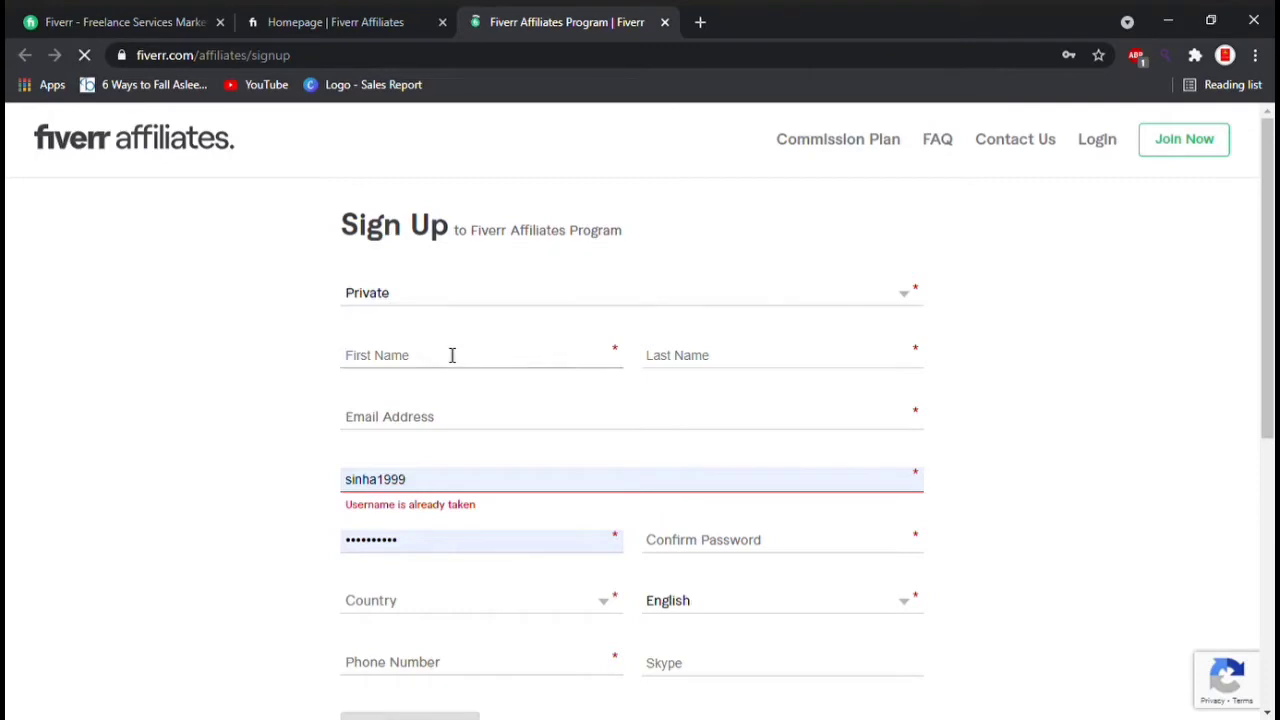
click(408, 457)
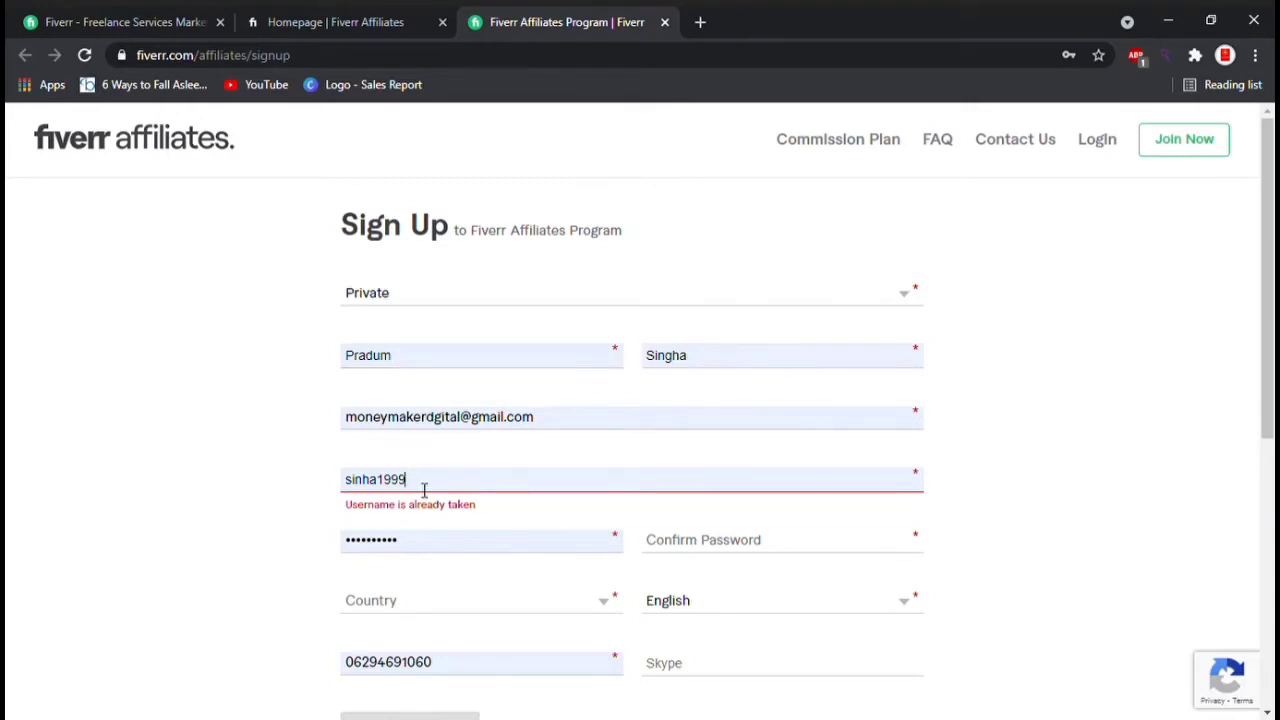
- Replace the suggested username and enter the password and its confirmation
key(BackSpace)
key(BackSpace)
key(BackSpace)
key(BackSpace)
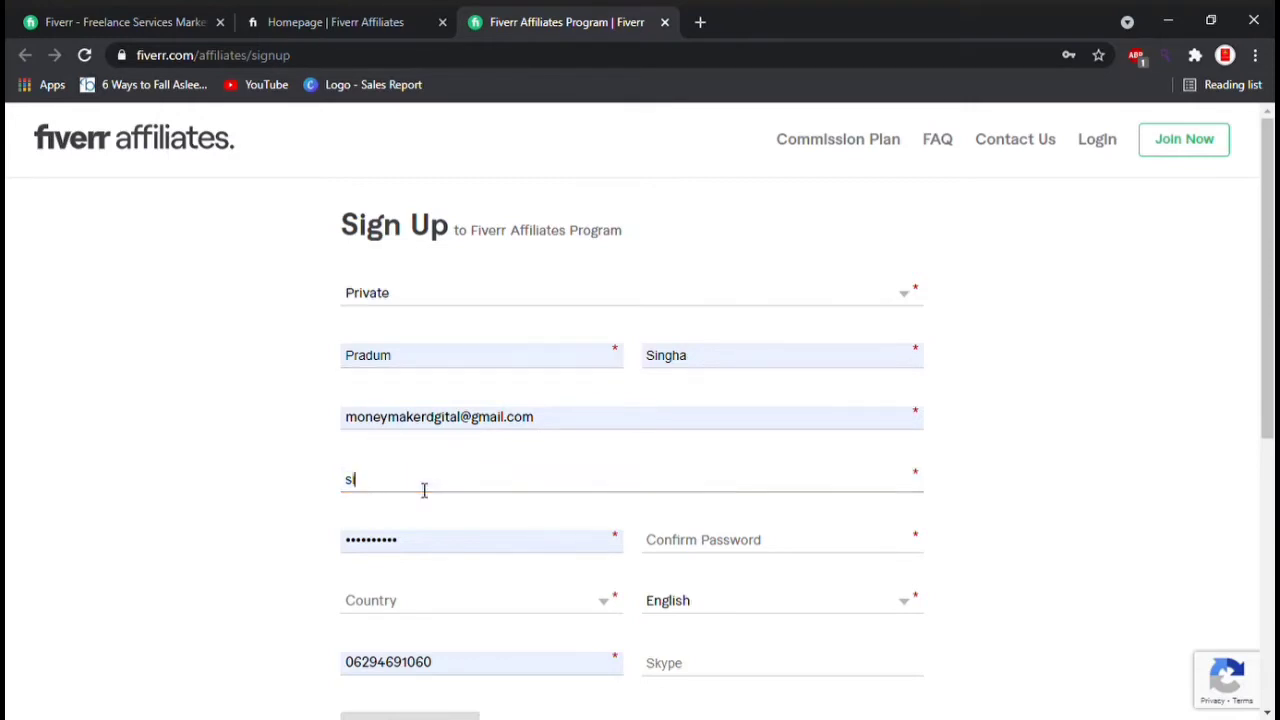
key(BackSpace)
text(pradum99)
click(477, 553)
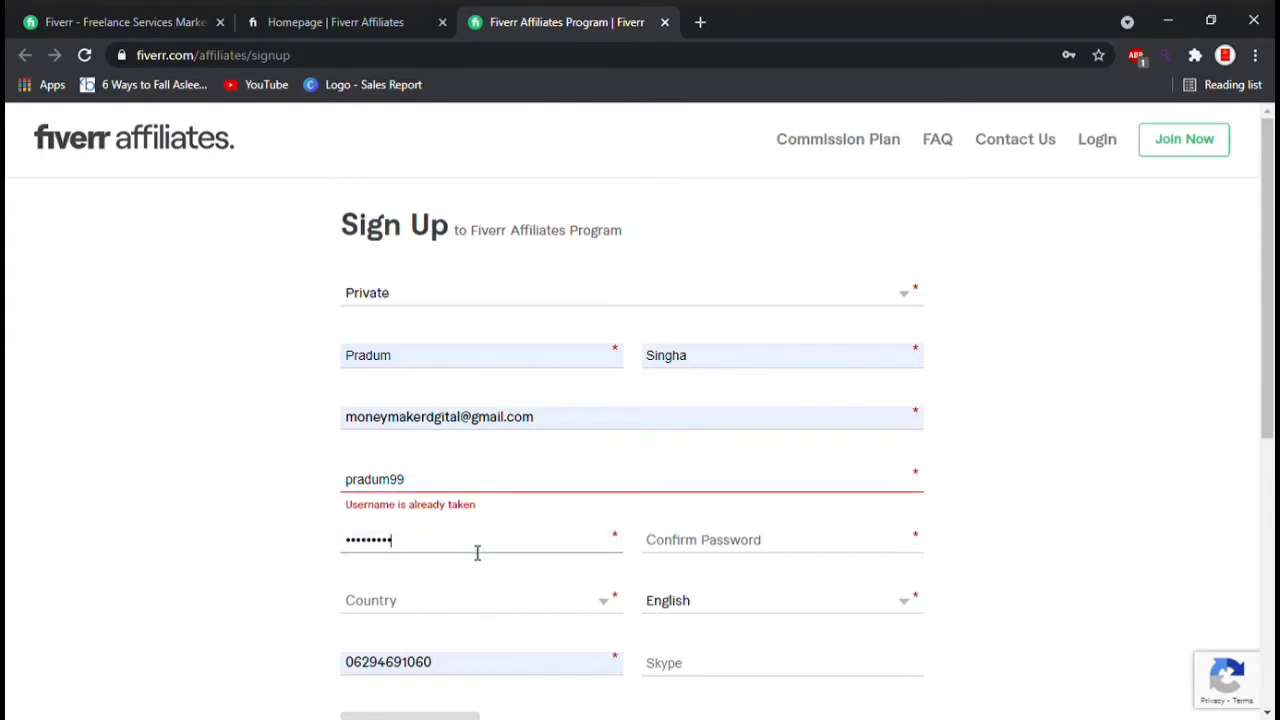
click(477, 553)
text(p)
click(702, 545)
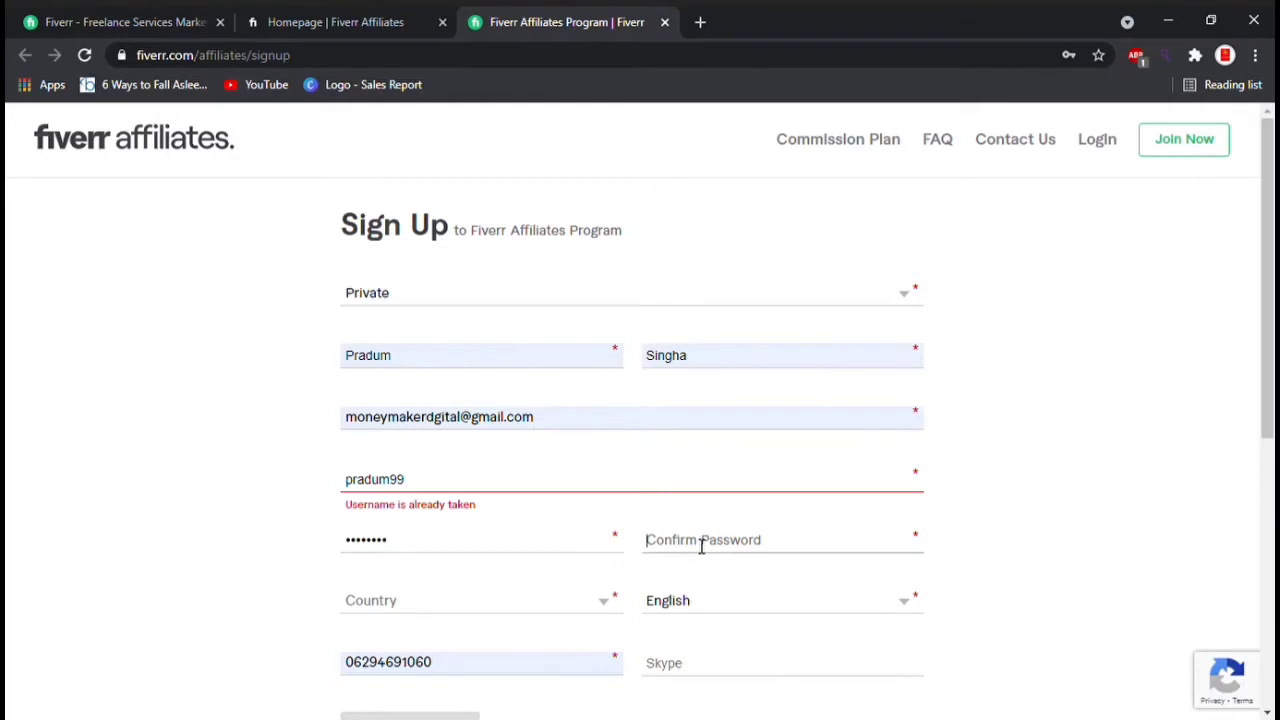
text(p)
key(BackSpace)
key(BackSpace)
key(BackSpace)
key(BackSpace)
key(BackSpace)
text(p)
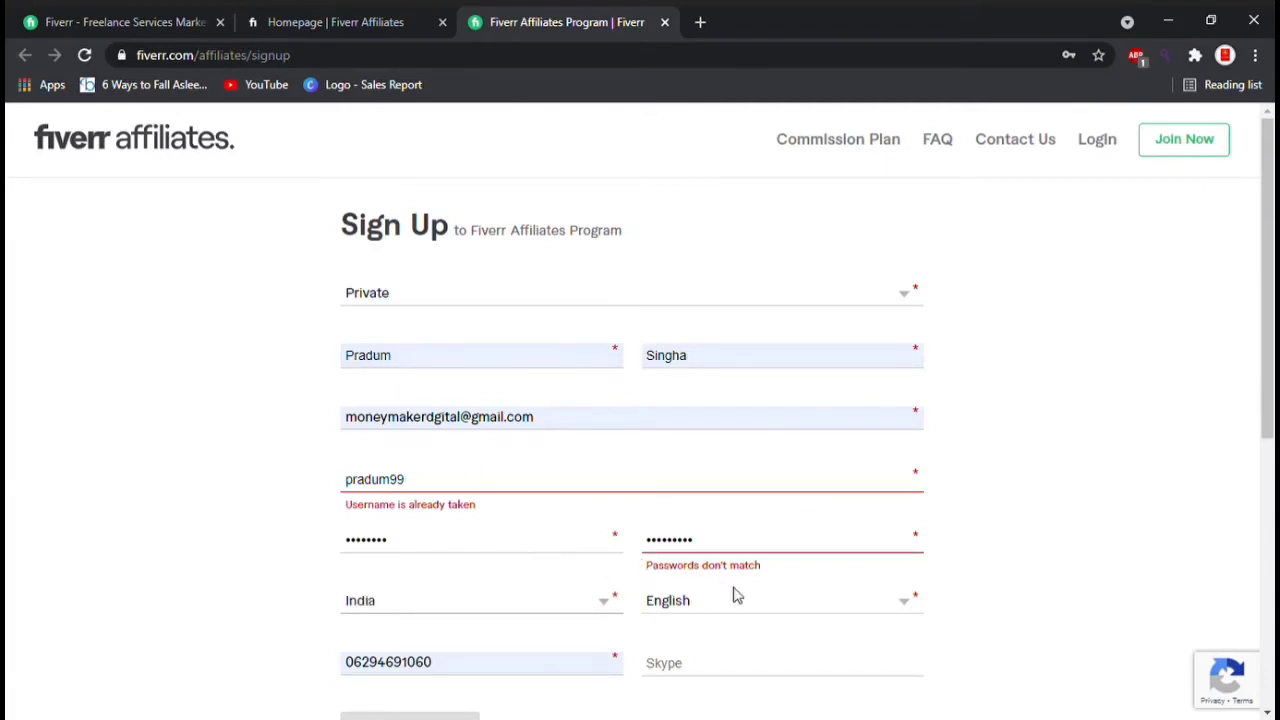
- Retype the password and its confirmation so the two match
scroll(734, 594, down, 1)
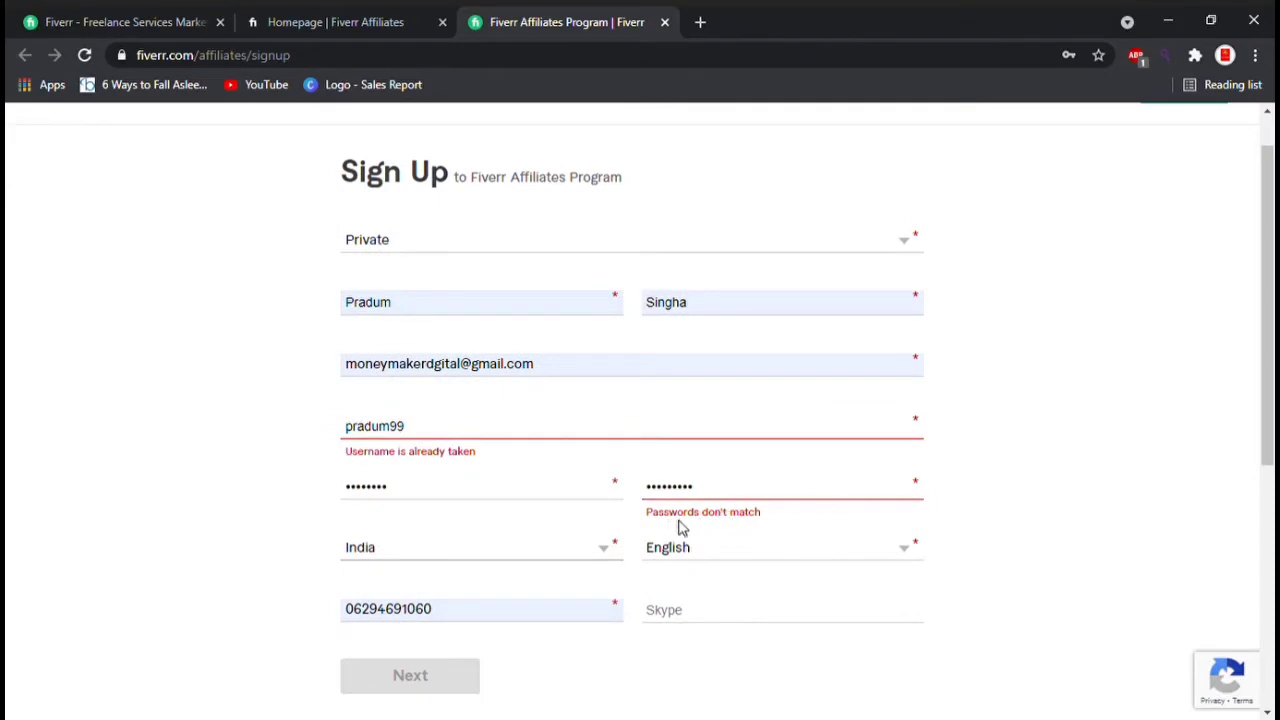
click(415, 497)
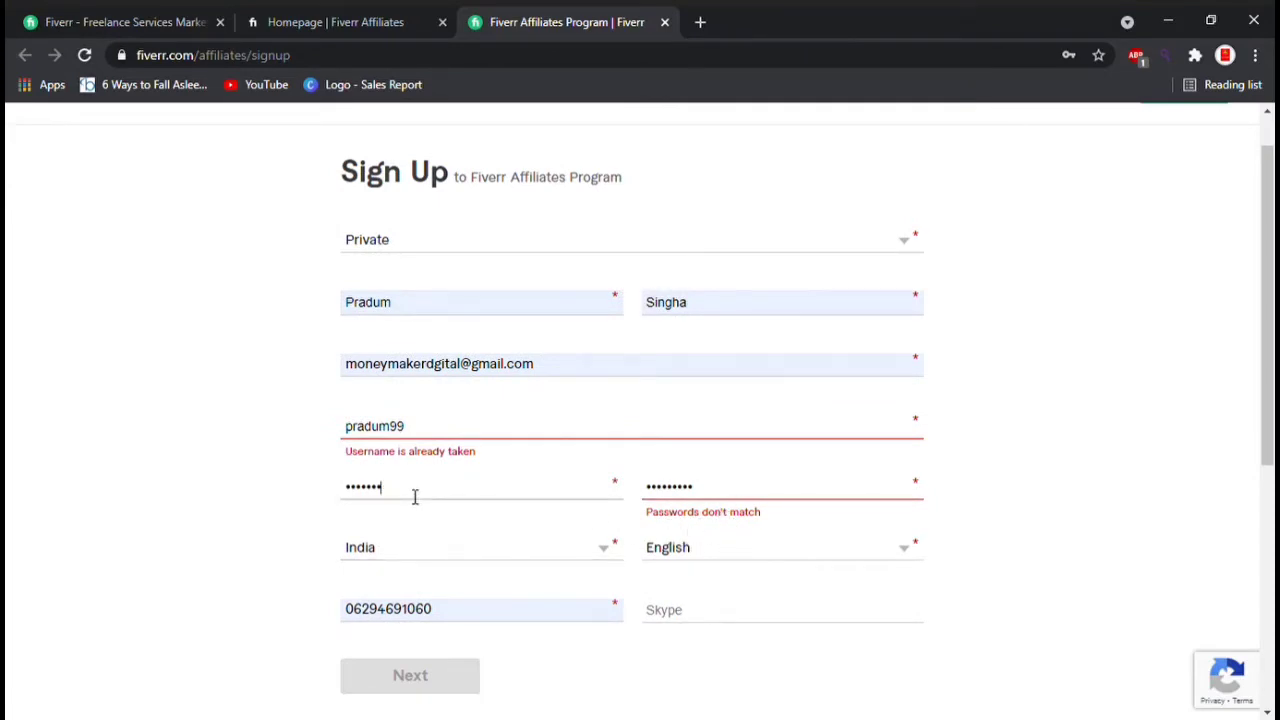
key(BackSpace)
key(BackSpace)
key(BackSpace)
key(BackSpace)
key(BackSpace)
key(BackSpace)
key(BackSpace)
text(p)
click(729, 497)
key(BackSpace)
key(BackSpace)
key(BackSpace)
key(BackSpace)
key(BackSpace)
key(BackSpace)
key(BackSpace)
key(BackSpace)
key(BackSpace)
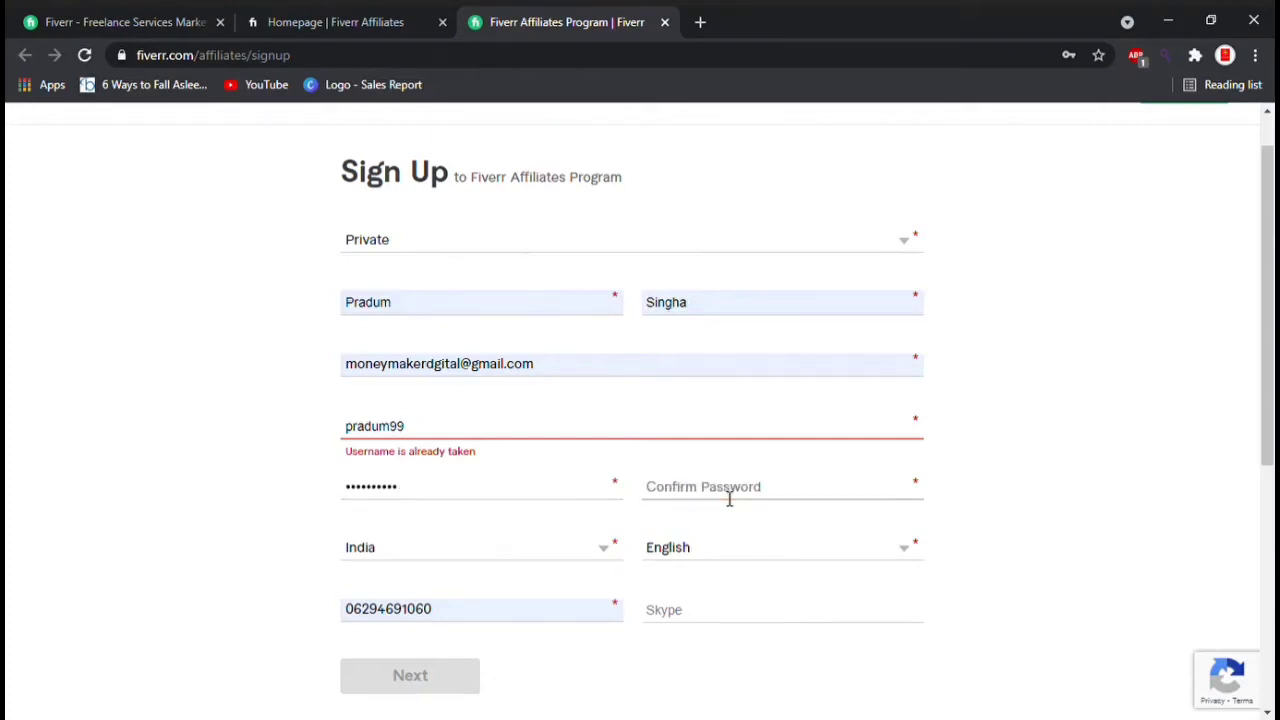
text(pr)
- Edit the username to an available one so the 'already taken' error clears
scroll(608, 591, down, 1)
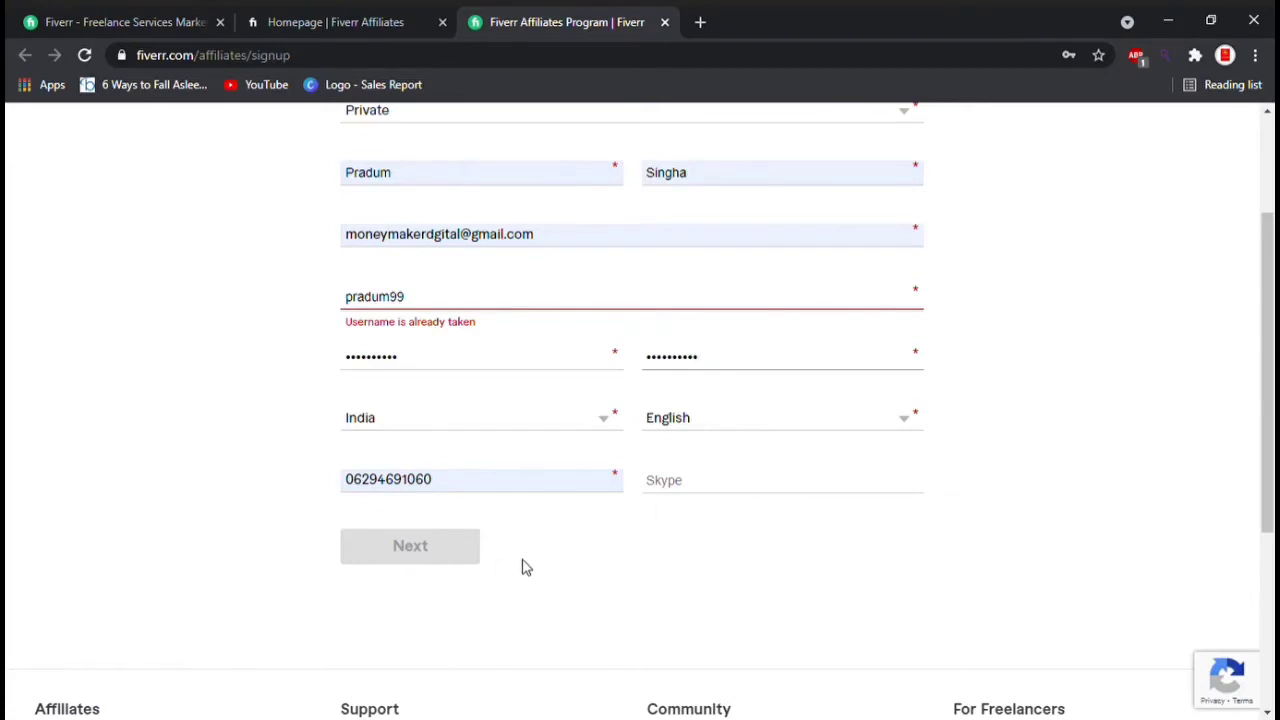
scroll(694, 489, down, 1)
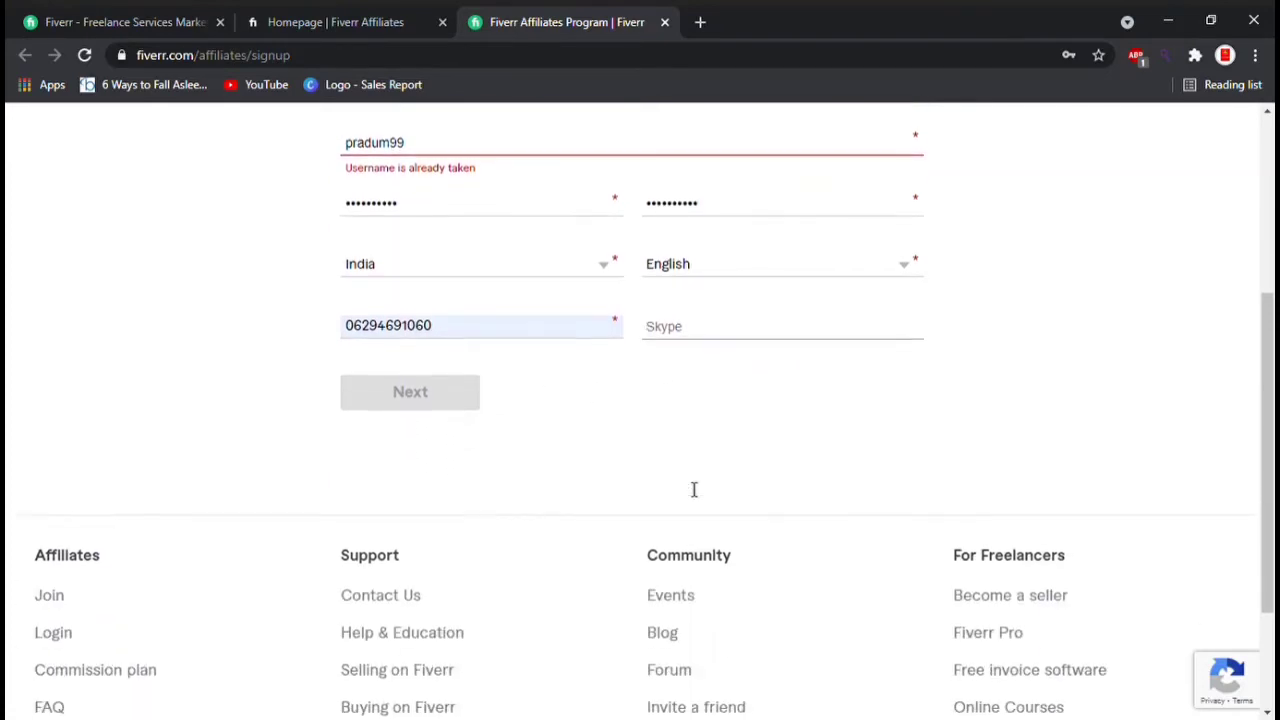
scroll(690, 489, down, 2)
scroll(686, 489, up, 4)
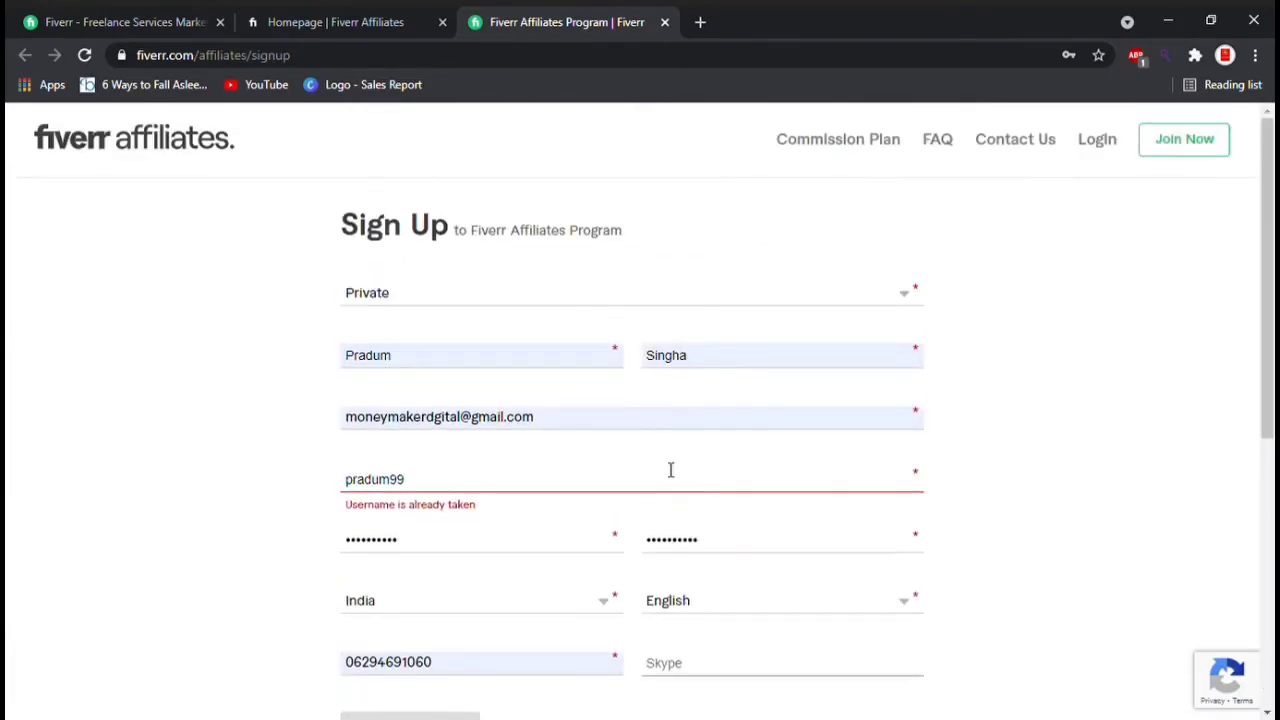
click(424, 488)
key(BackSpace)
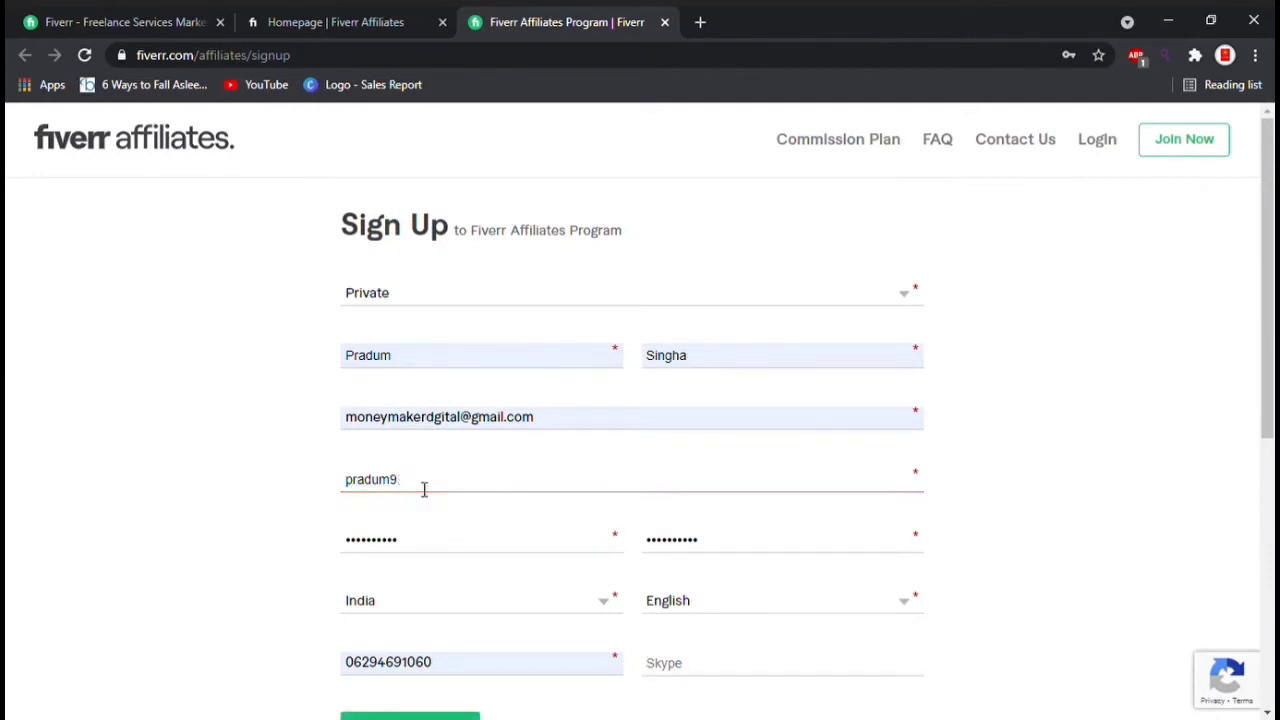
text(1999)
scroll(480, 500, down, 3)
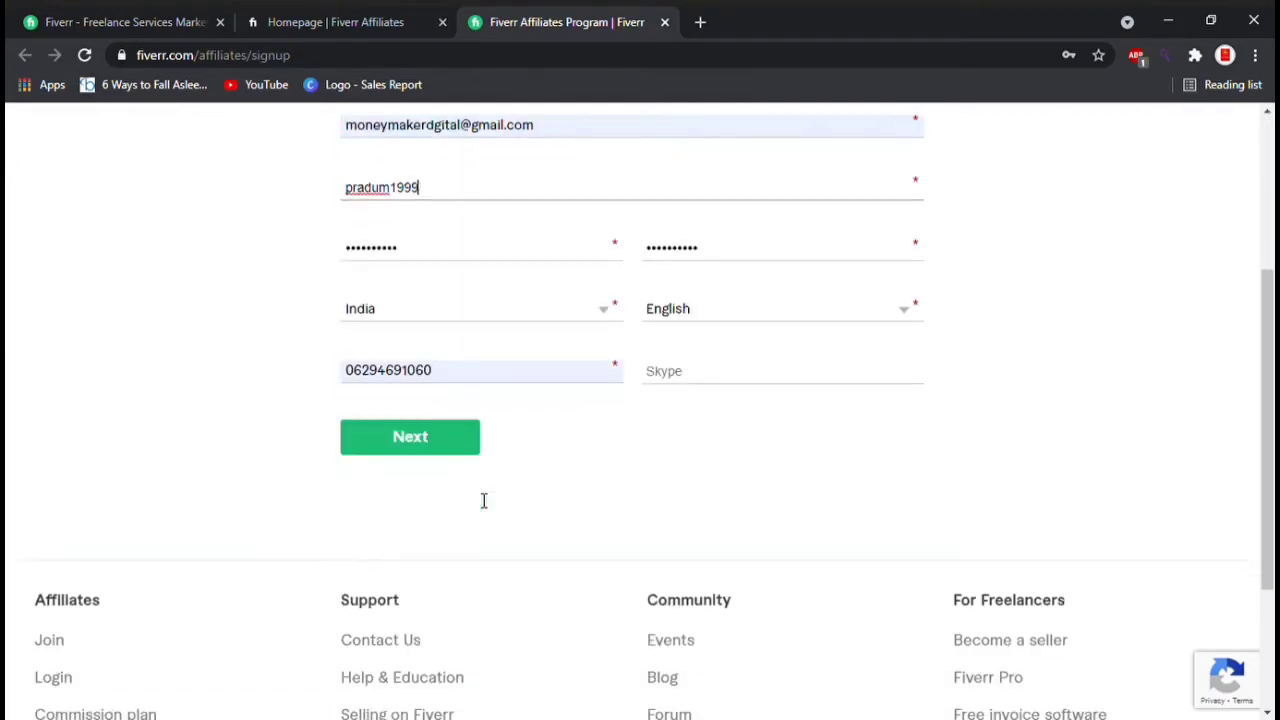
- Choose promotion channels Youtube / Twitch, Facebook, Linkedin, Blogs, Forums and Other
click(433, 440)
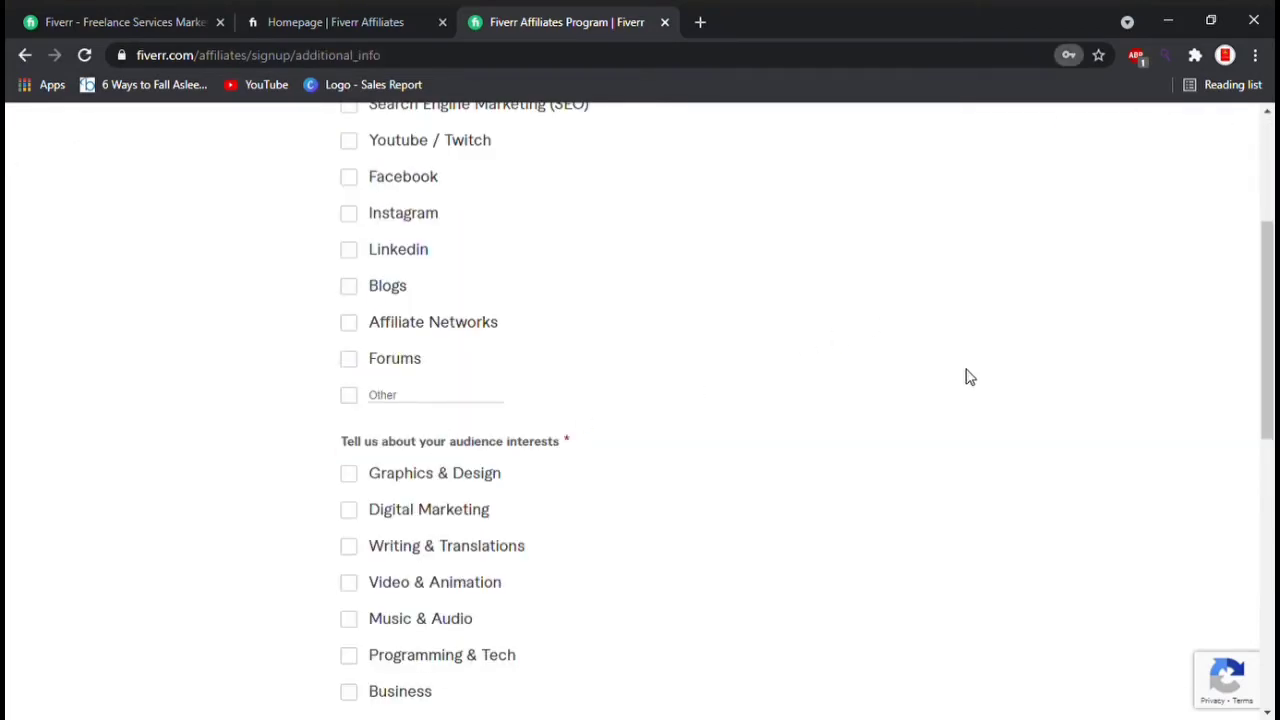
scroll(778, 278, up, 3)
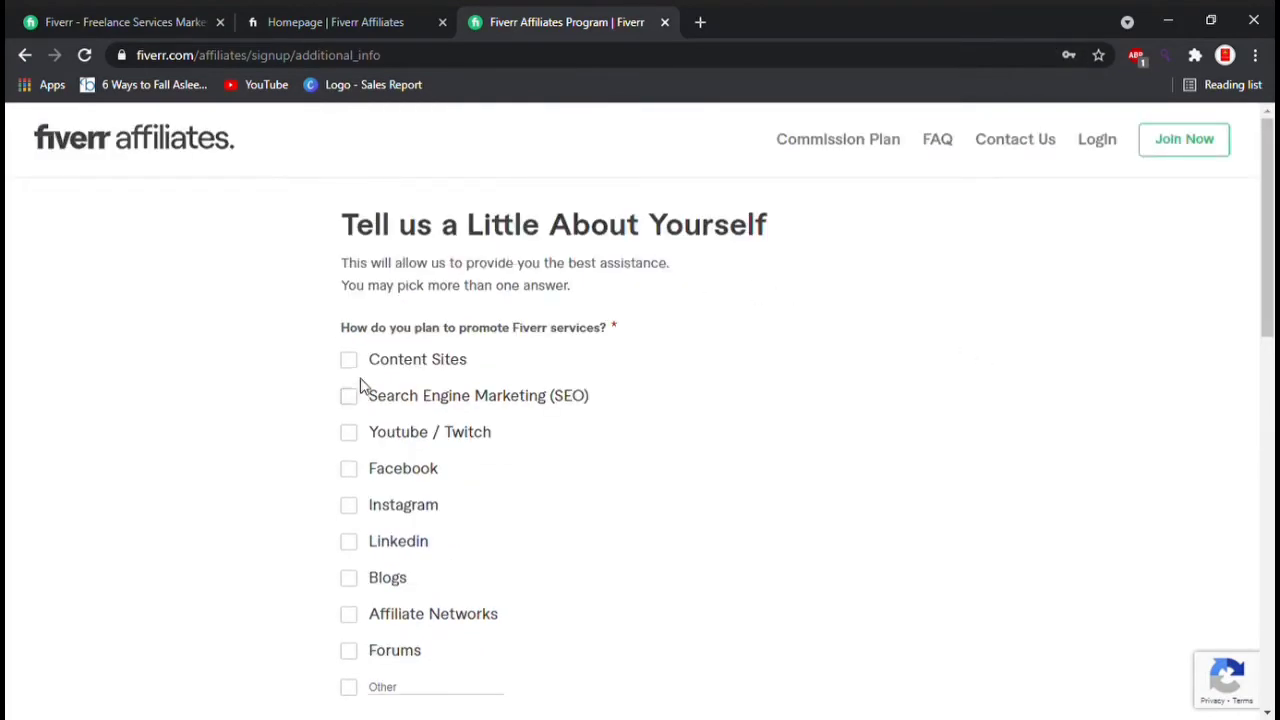
click(349, 433)
click(349, 469)
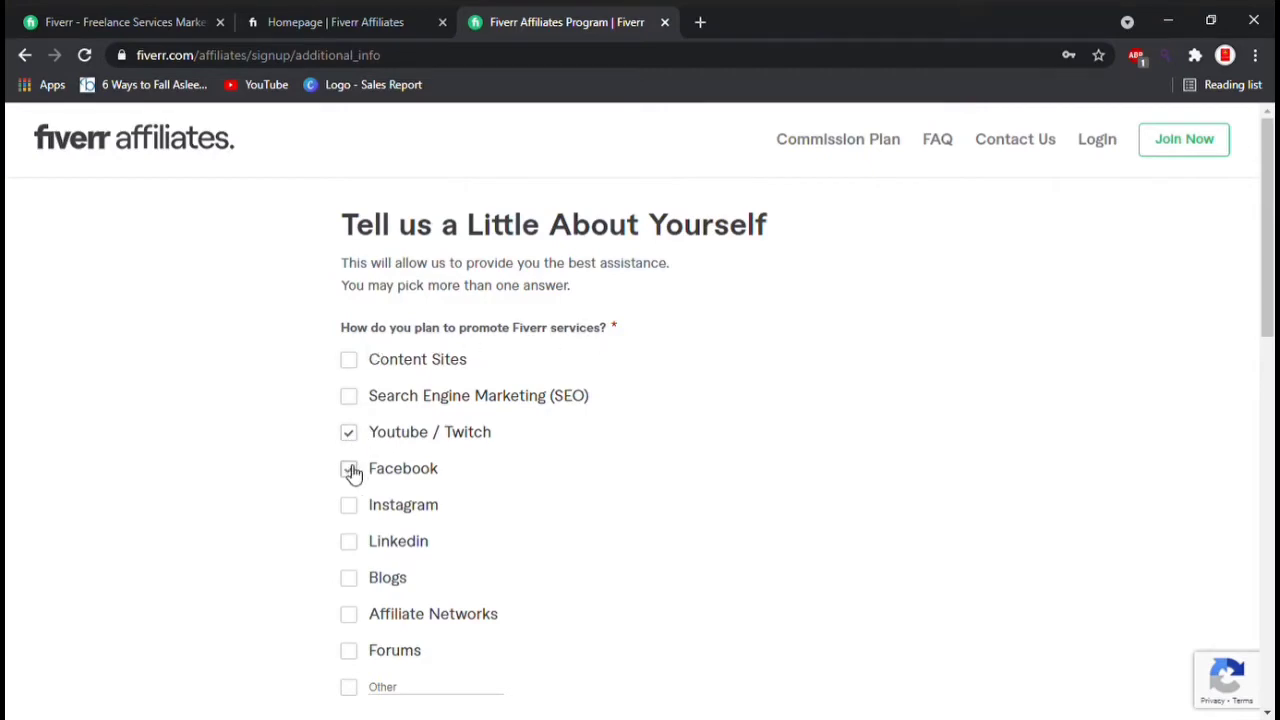
click(349, 542)
scroll(436, 538, down, 2)
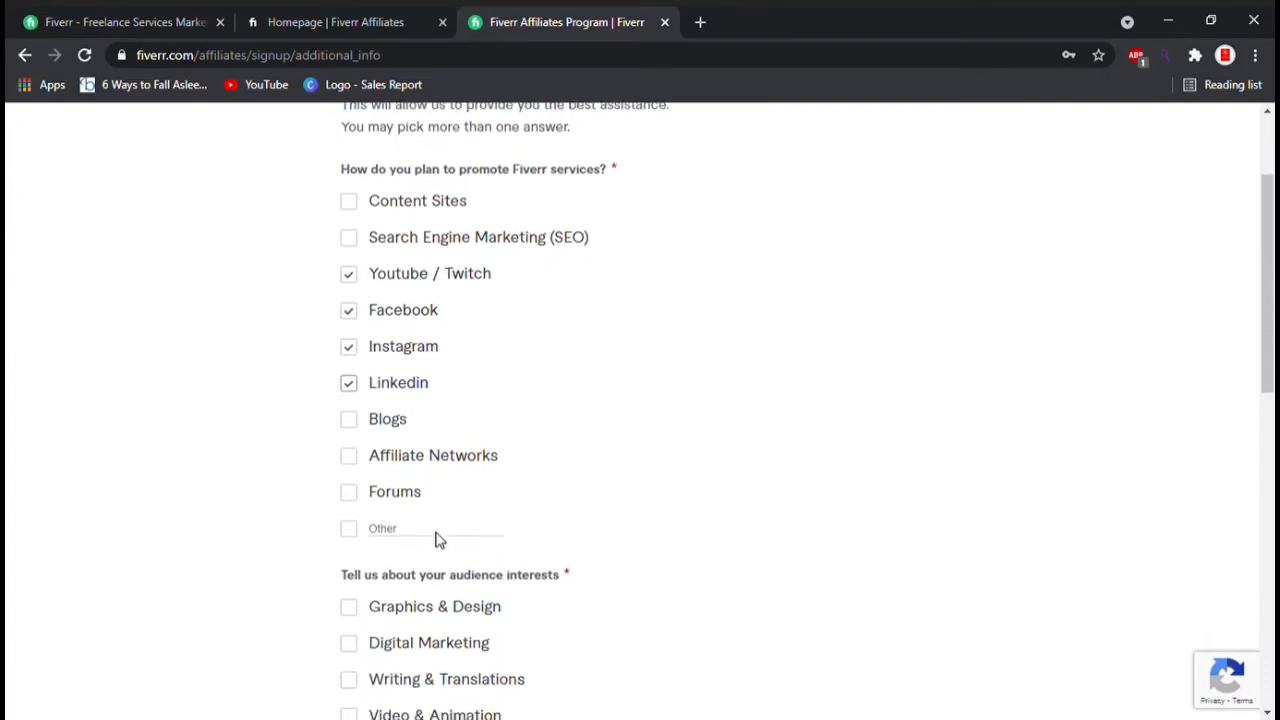
click(349, 351)
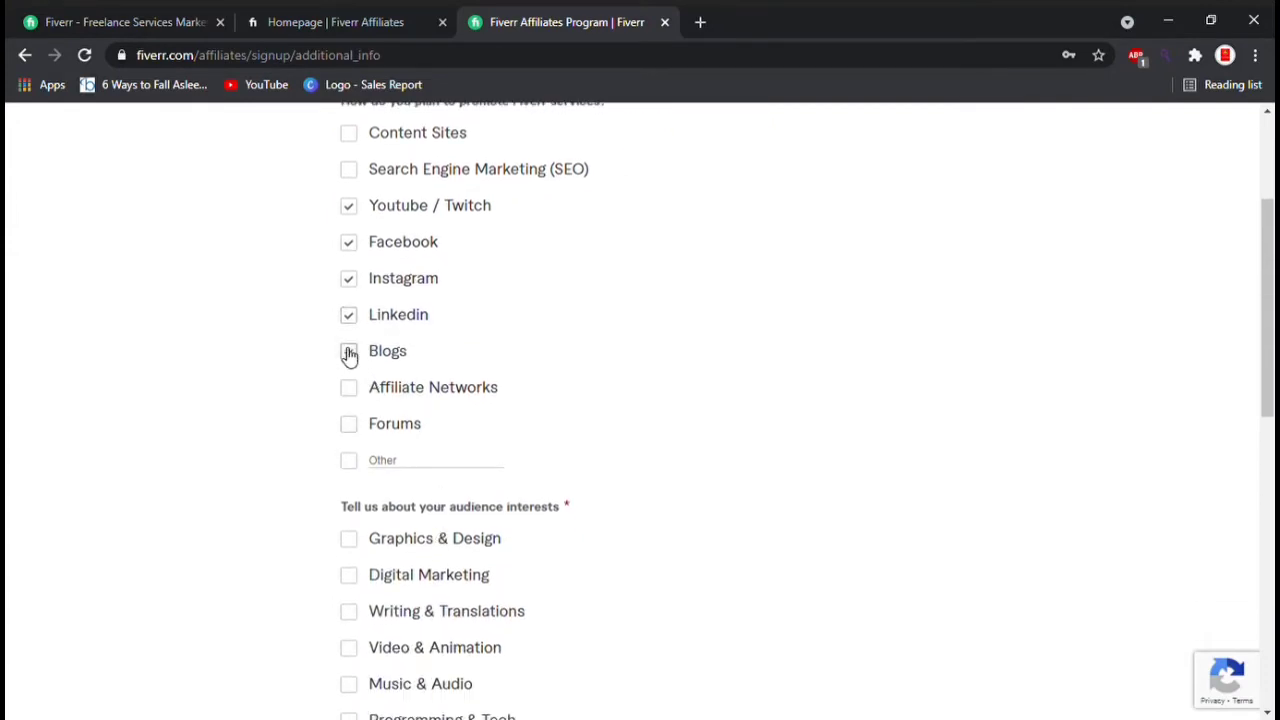
click(351, 425)
click(349, 461)
- Mark audience interests Video & Animation, Digital Marketing, Business, All Fiverr Services and Other
scroll(437, 476, down, 1)
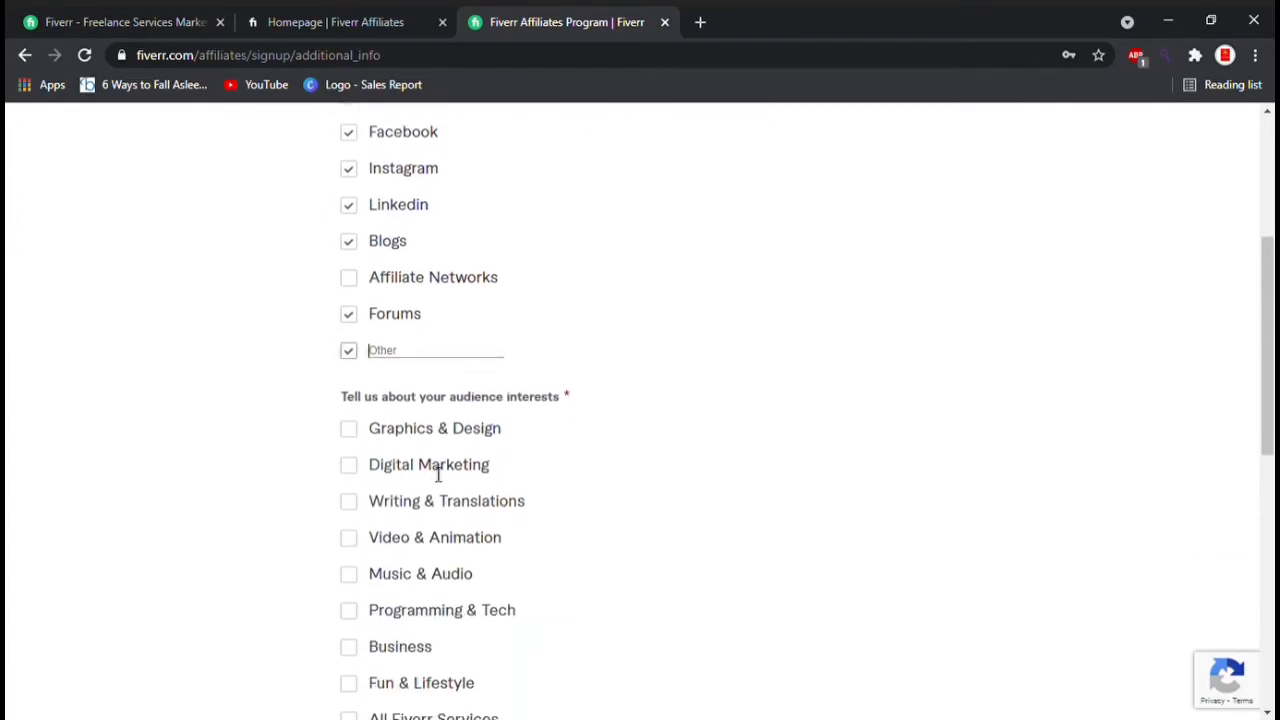
scroll(437, 476, down, 2)
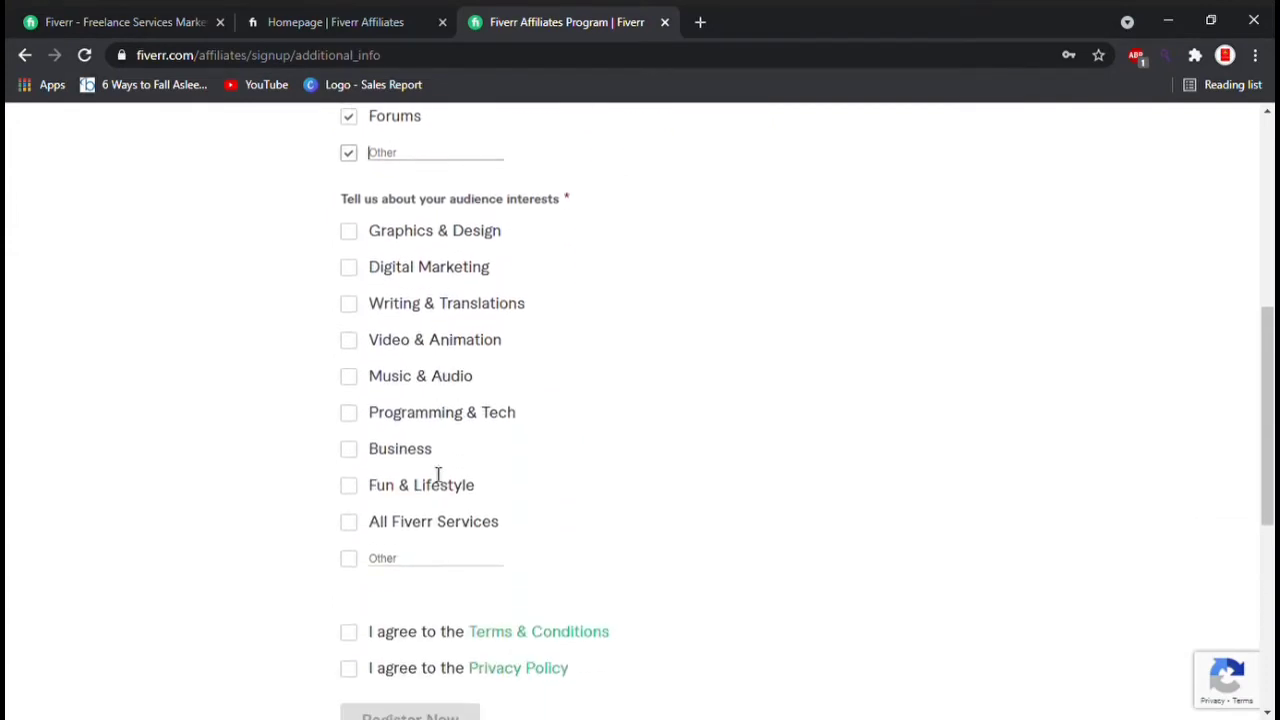
click(350, 332)
click(352, 262)
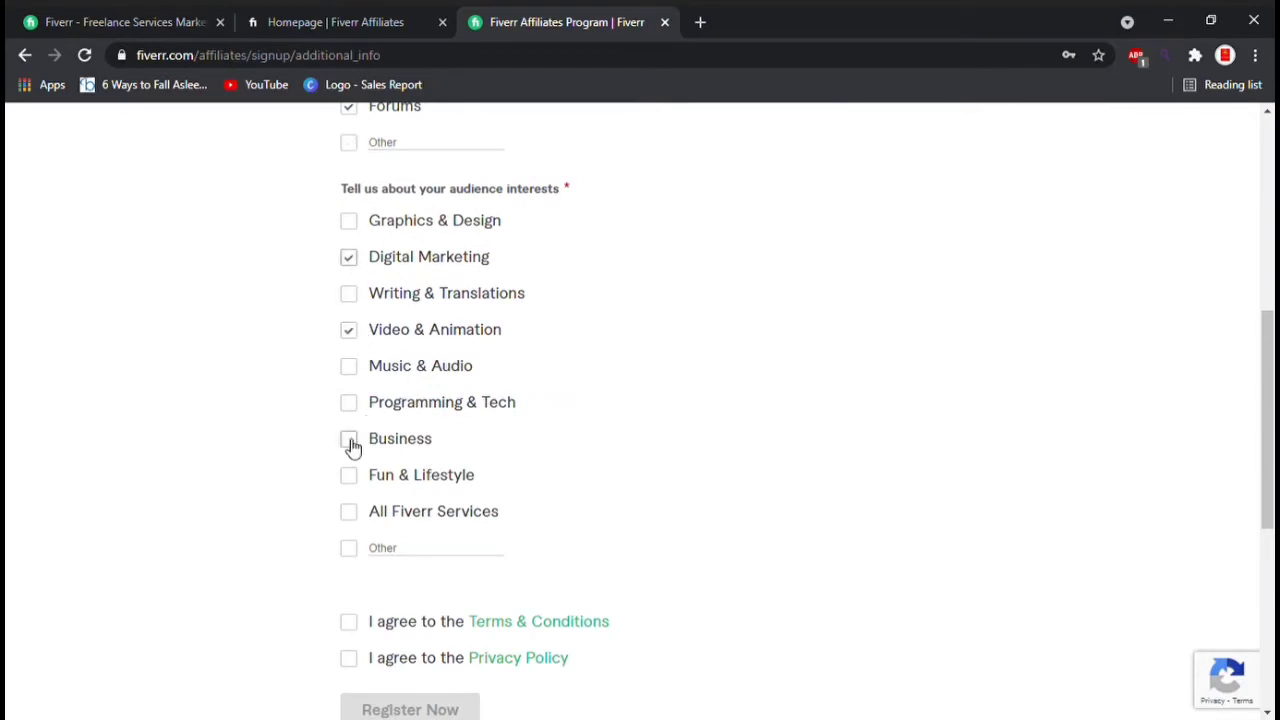
click(349, 442)
click(351, 514)
click(349, 550)
- Accept the Terms & Conditions and Privacy Policy and register the account
scroll(444, 495, down, 4)
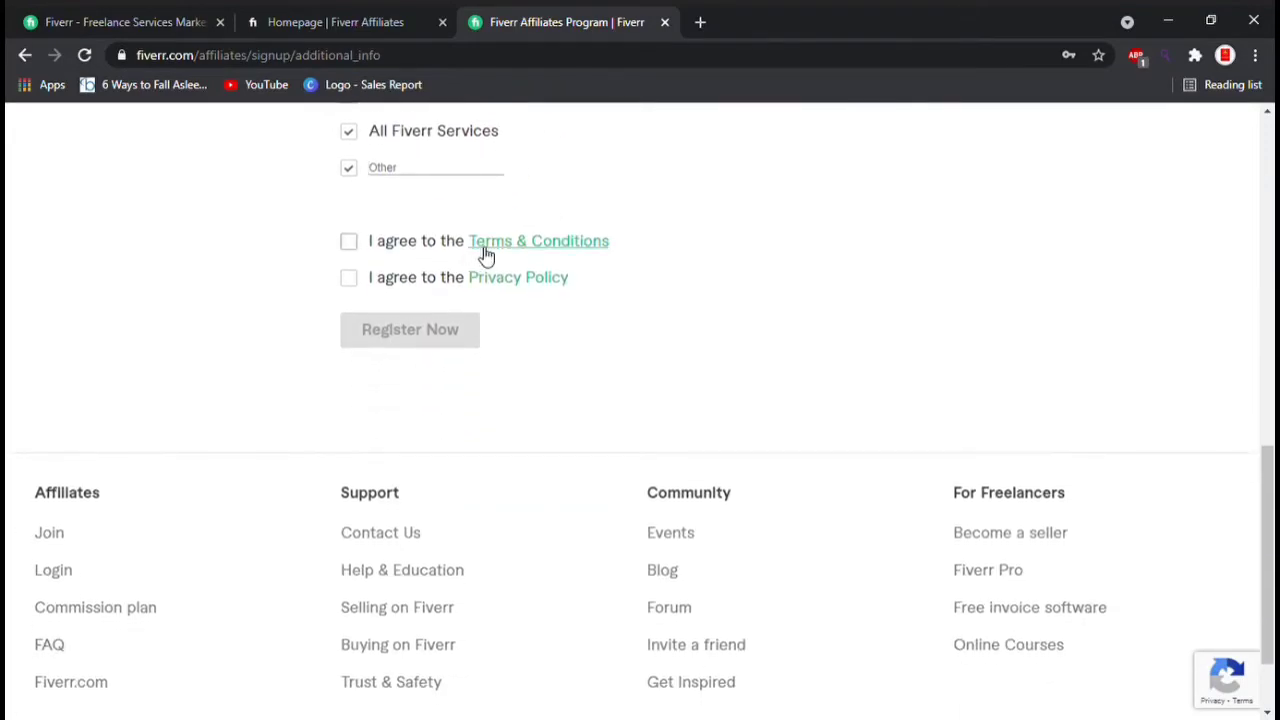
click(350, 242)
click(349, 278)
click(441, 333)
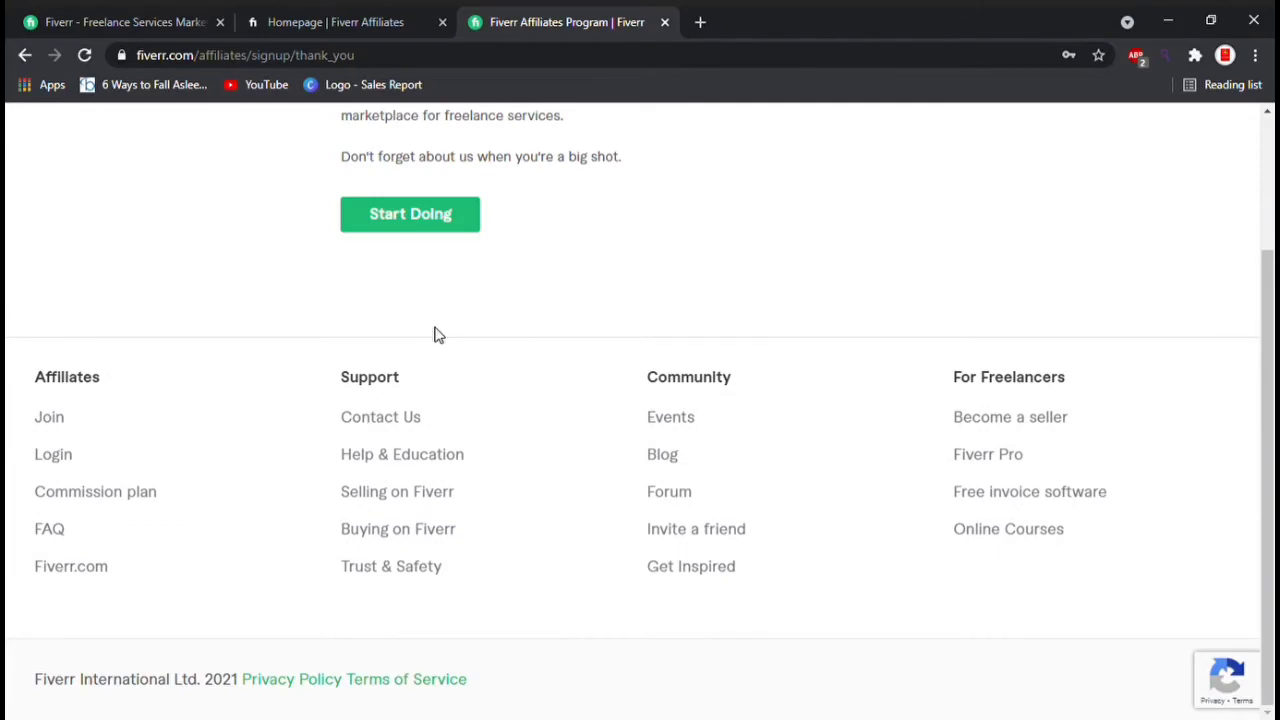
- Continue from the thank-you page via Start Doing to the affiliate login
scroll(553, 232, up, 2)
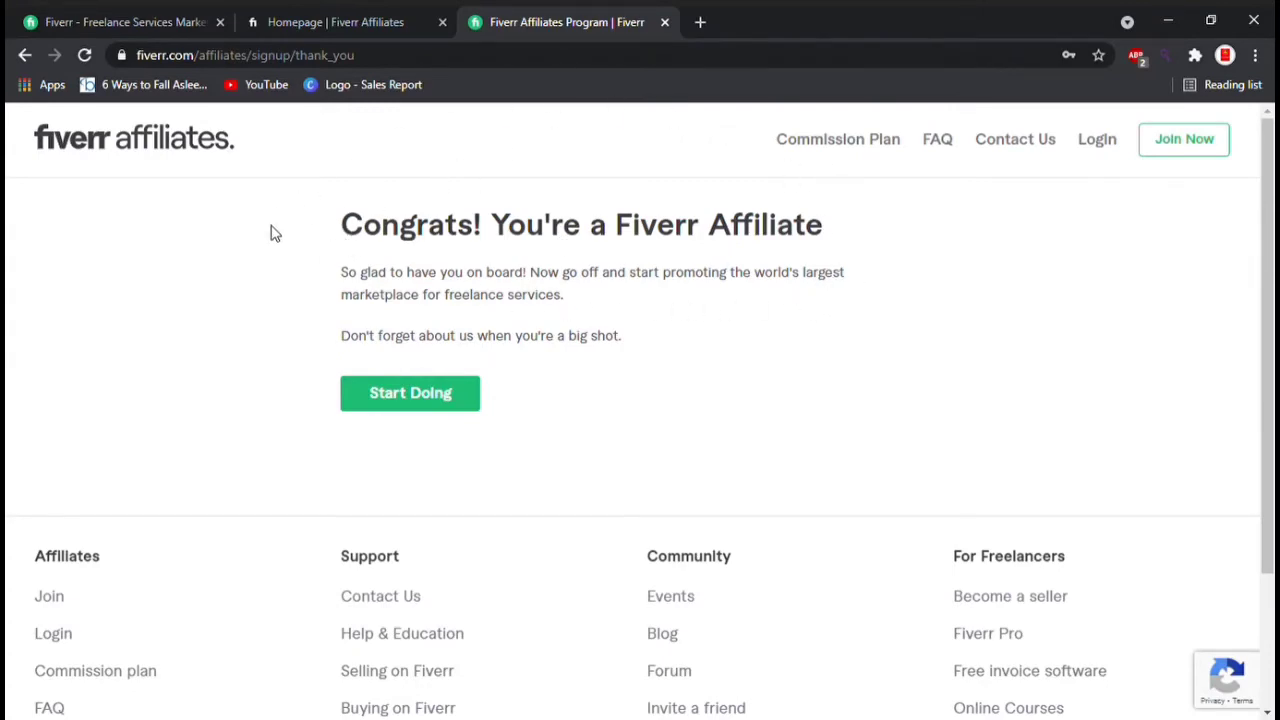
click(410, 395)
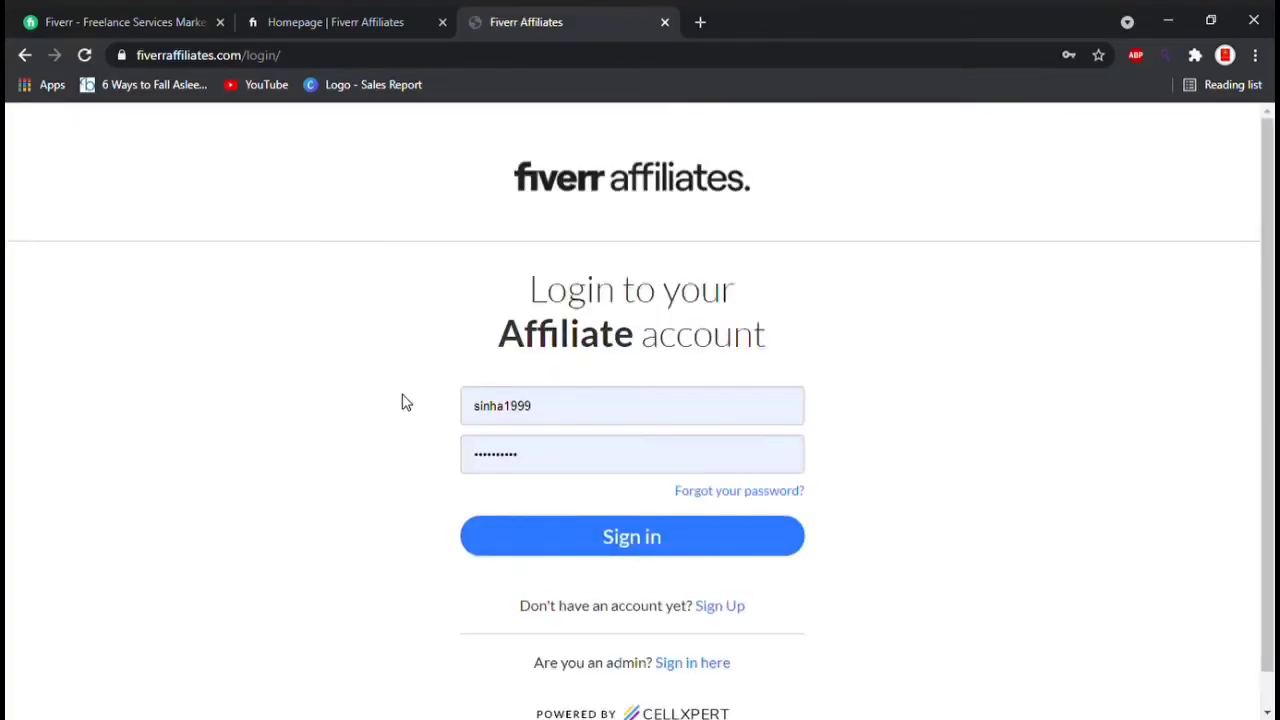
- Sign in with the new affiliate username and the account password
double_click(553, 416)
text(pradum)
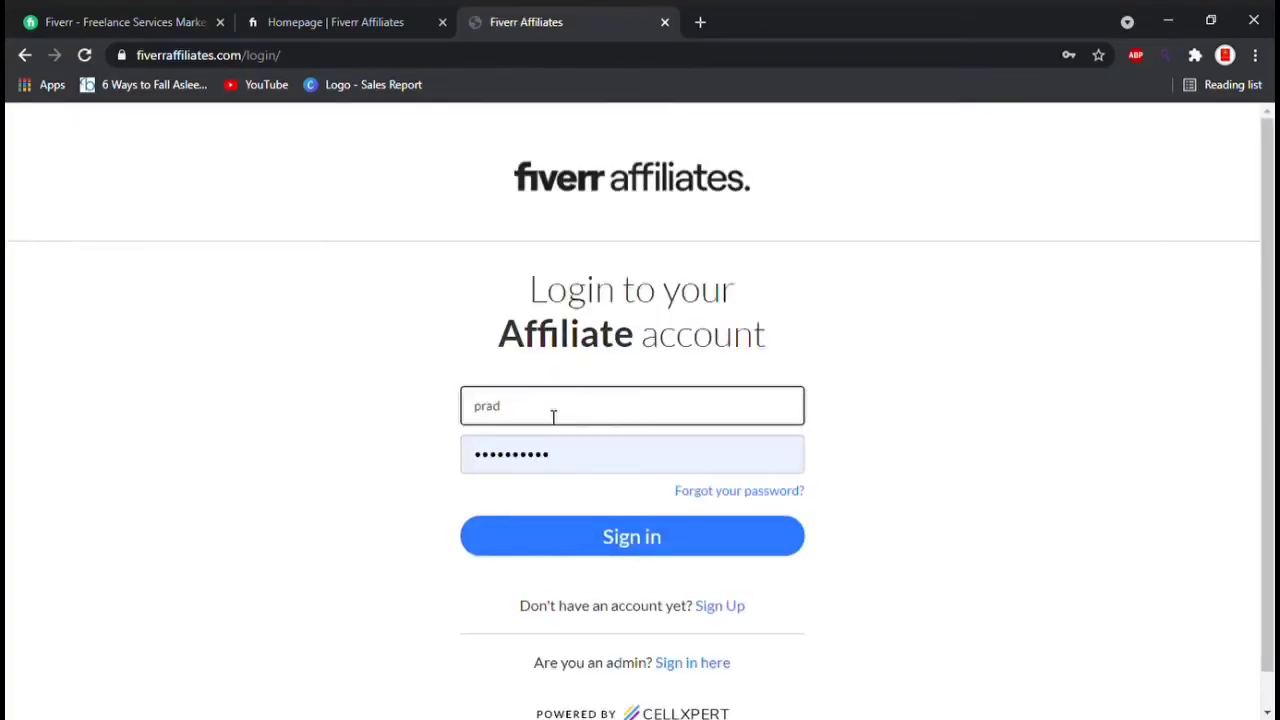
click(603, 459)
key(BackSpace)
key(BackSpace)
key(BackSpace)
key(BackSpace)
key(BackSpace)
key(BackSpace)
key(BackSpace)
key(BackSpace)
key(BackSpace)
key(BackSpace)
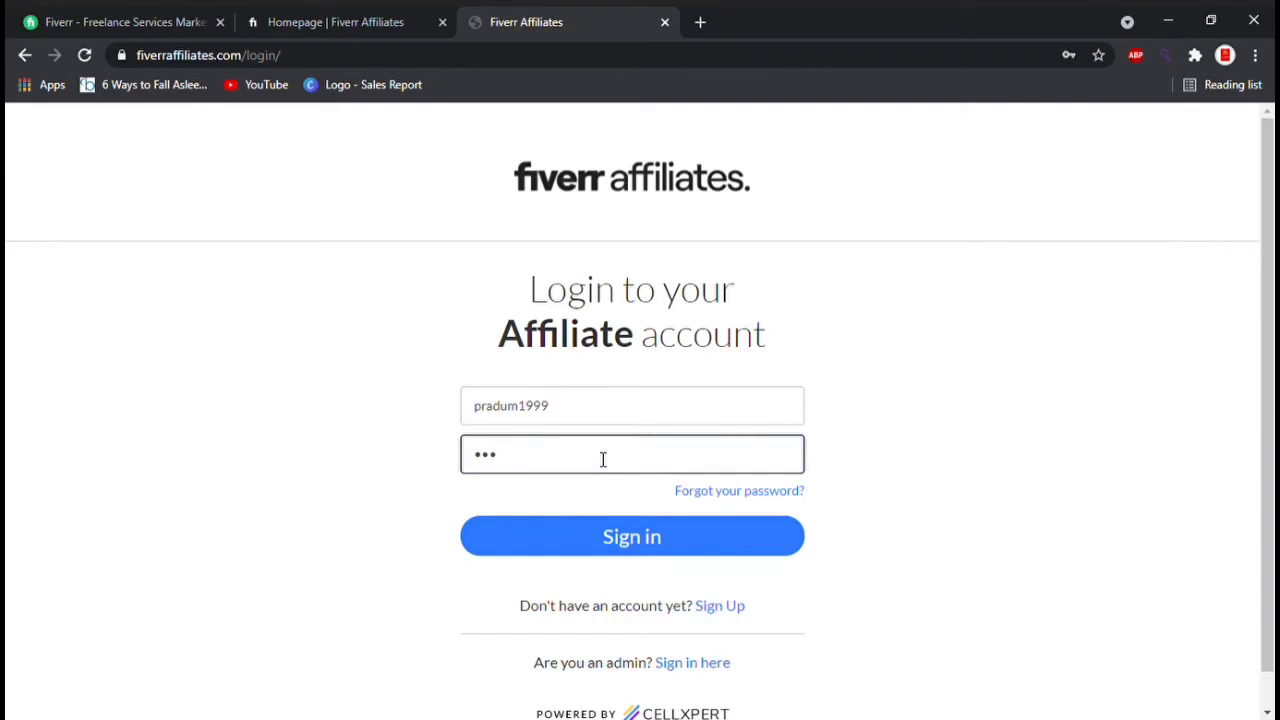
text(•)
click(604, 538)
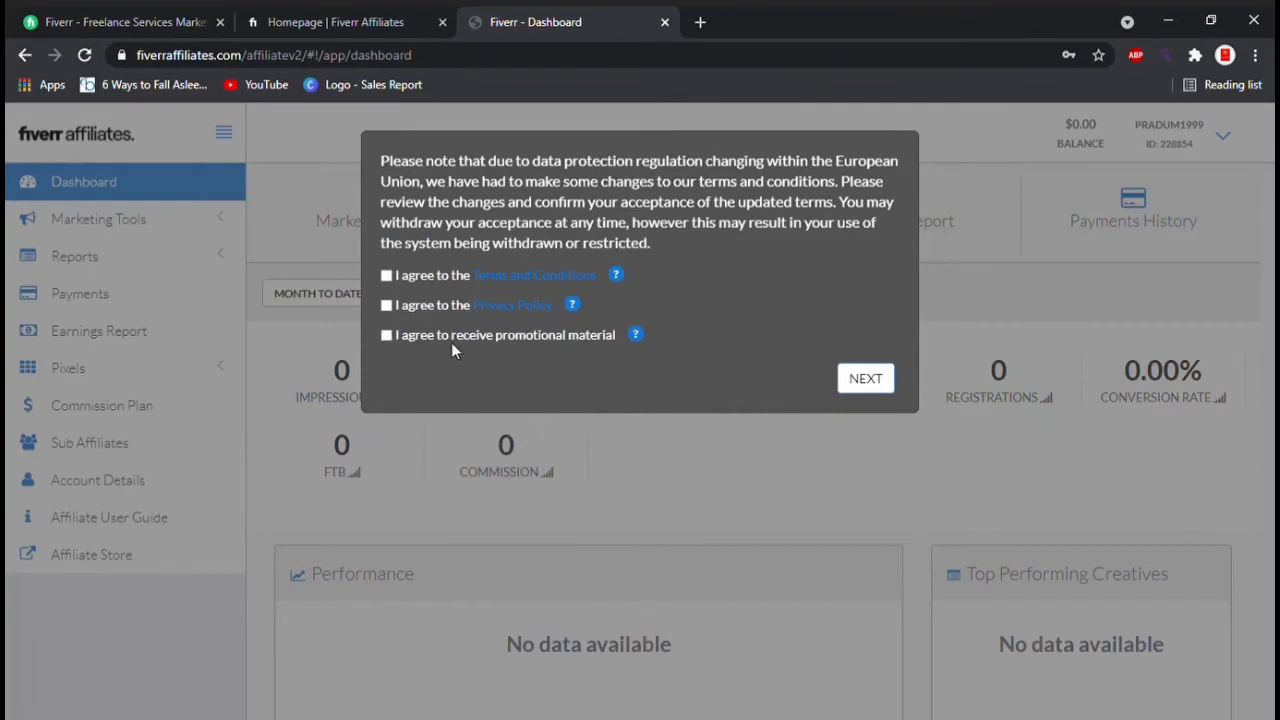
- Agree to the updated Privacy Policy and view the dashboard's zero stats for 2021/04/01–2021/04/15
click(387, 305)
click(866, 379)
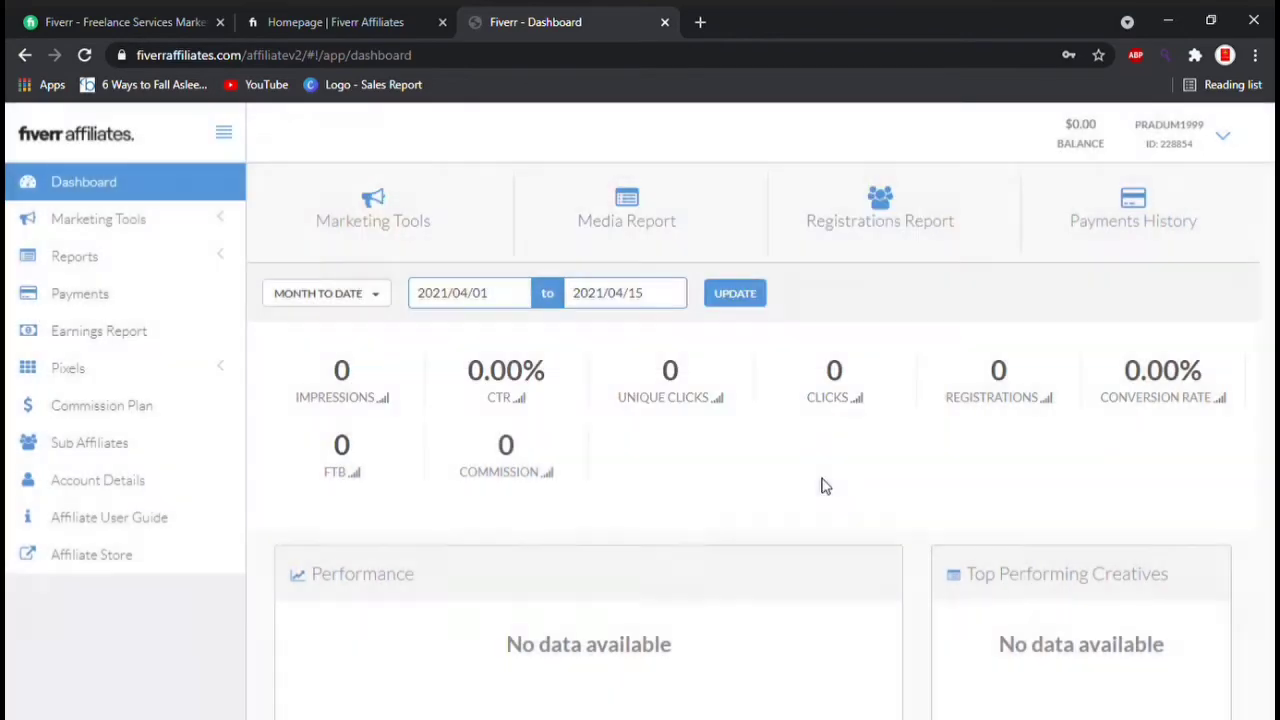
scroll(632, 460, down, 3)
scroll(632, 460, up, 3)
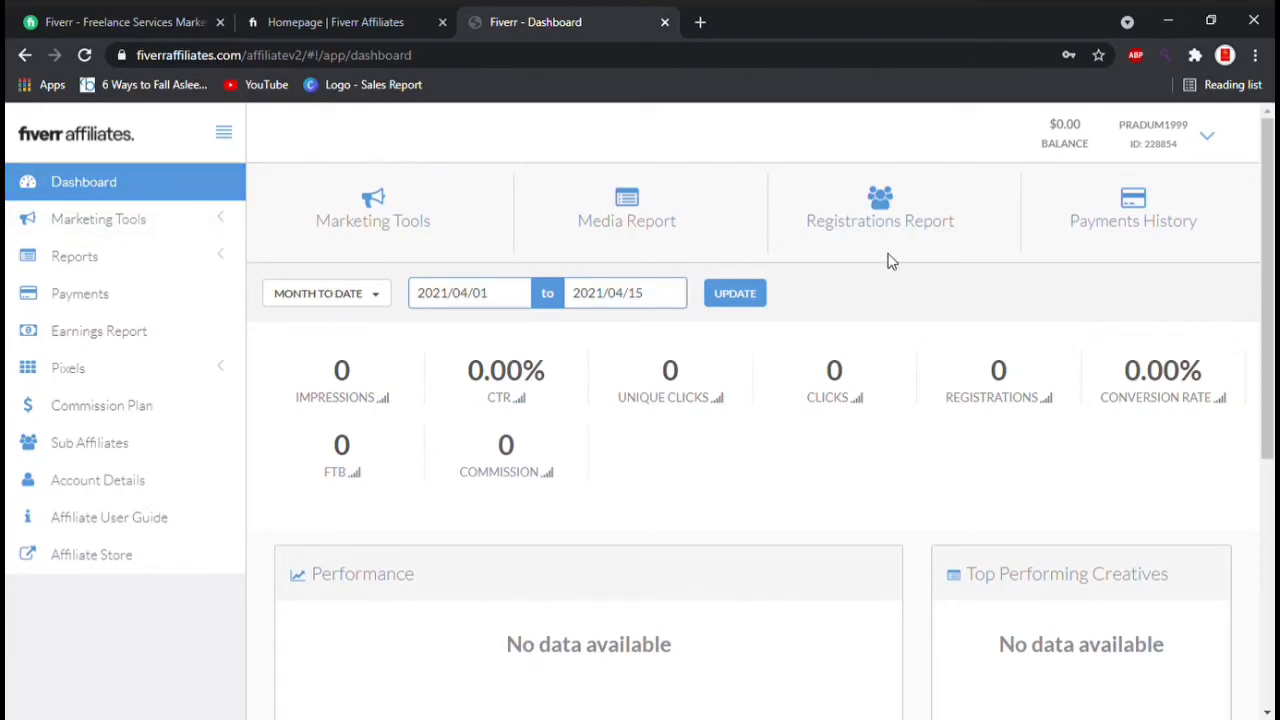
- View Payments History, then the Commission Plan showing Fiverr Business $100 CPA and Fiverr Learn 30% revshare
click(1145, 218)
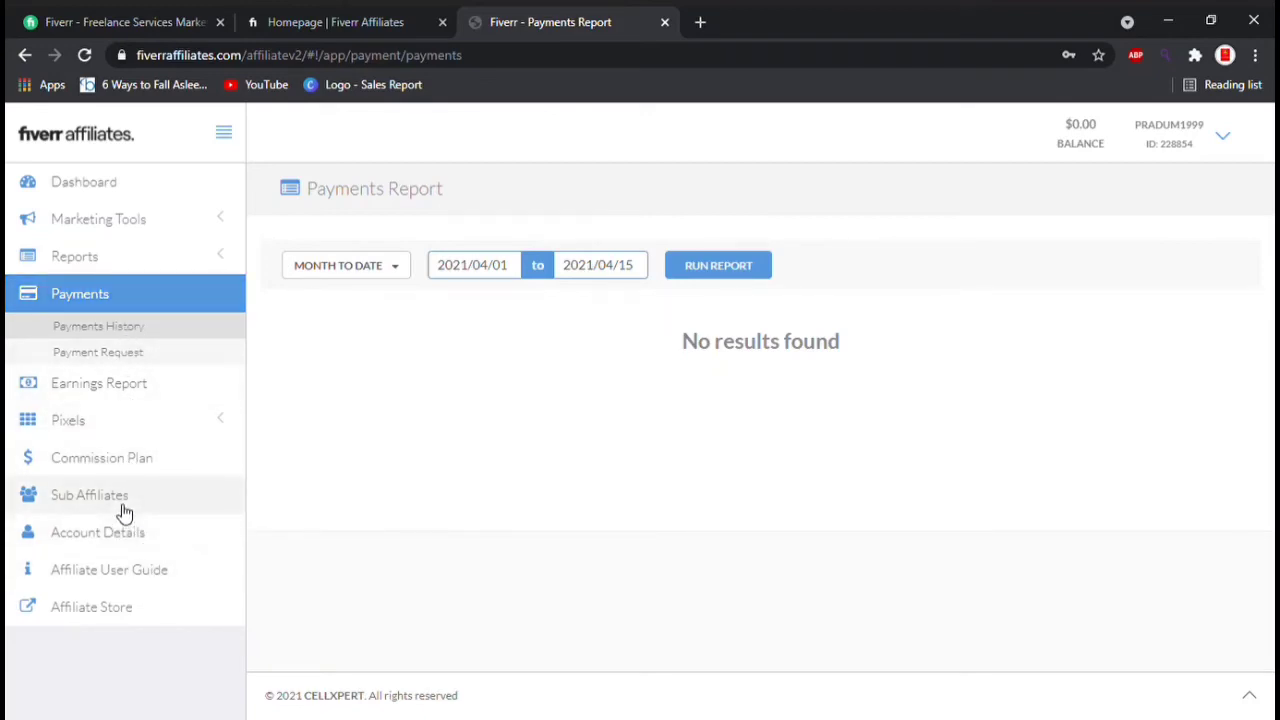
click(120, 458)
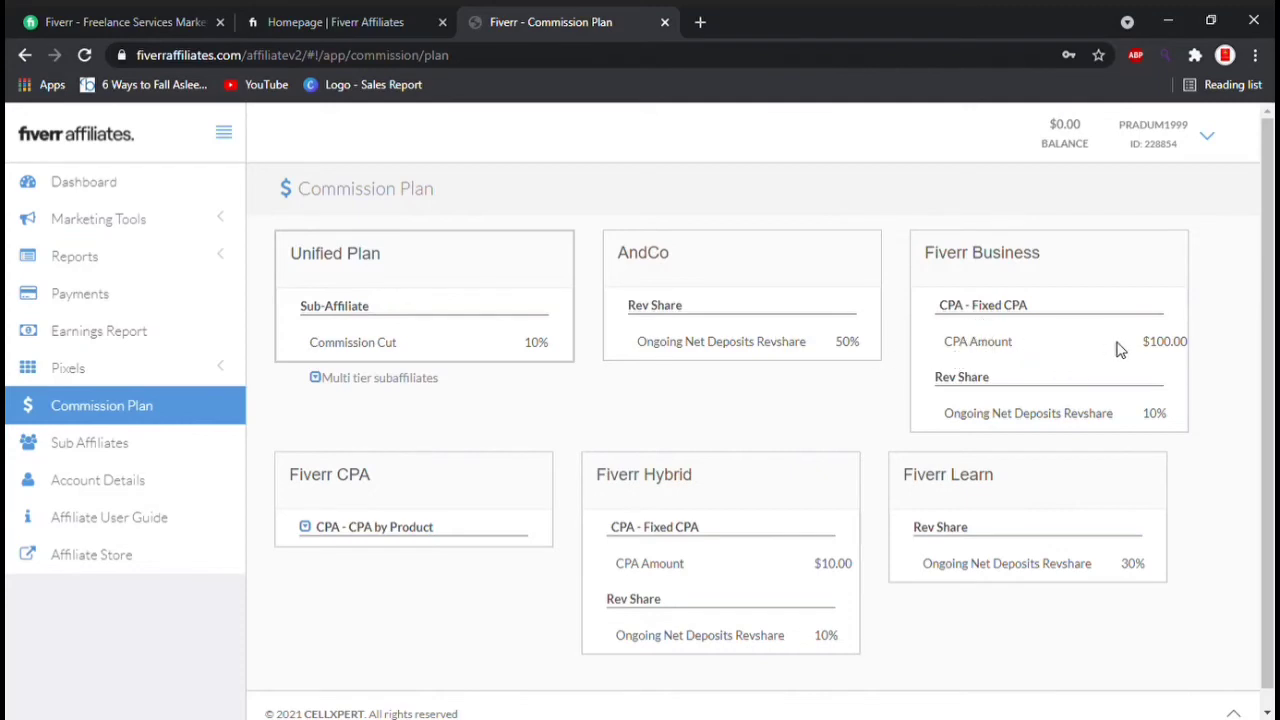
scroll(535, 494, down, 1)
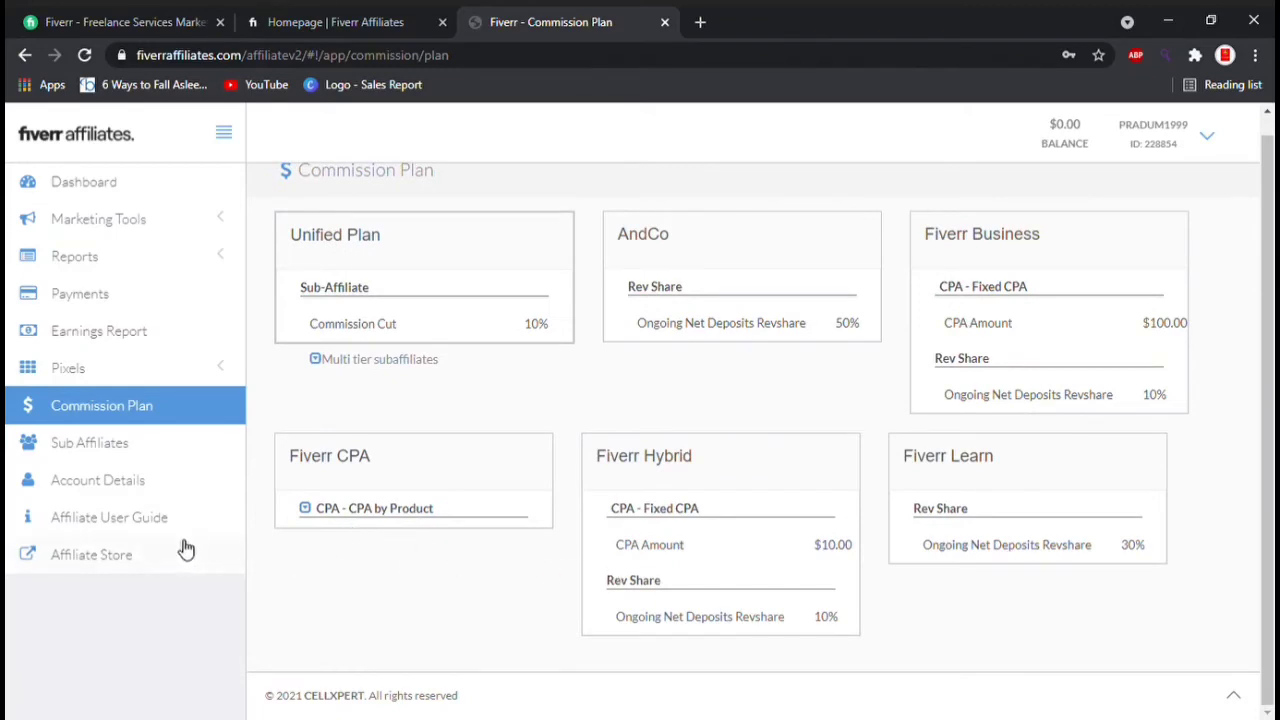
- Go from Affiliate Store to Marketing Tools > All Marketing Tools and browse the creatives
click(112, 557)
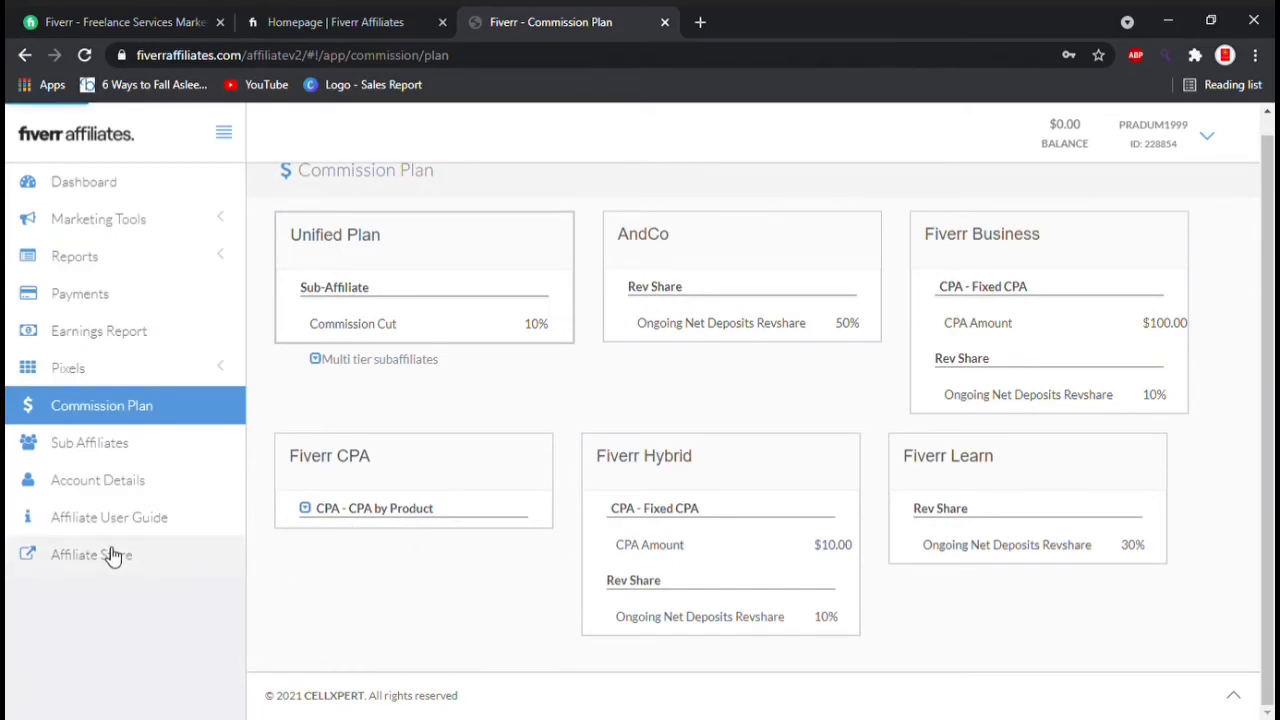
click(164, 220)
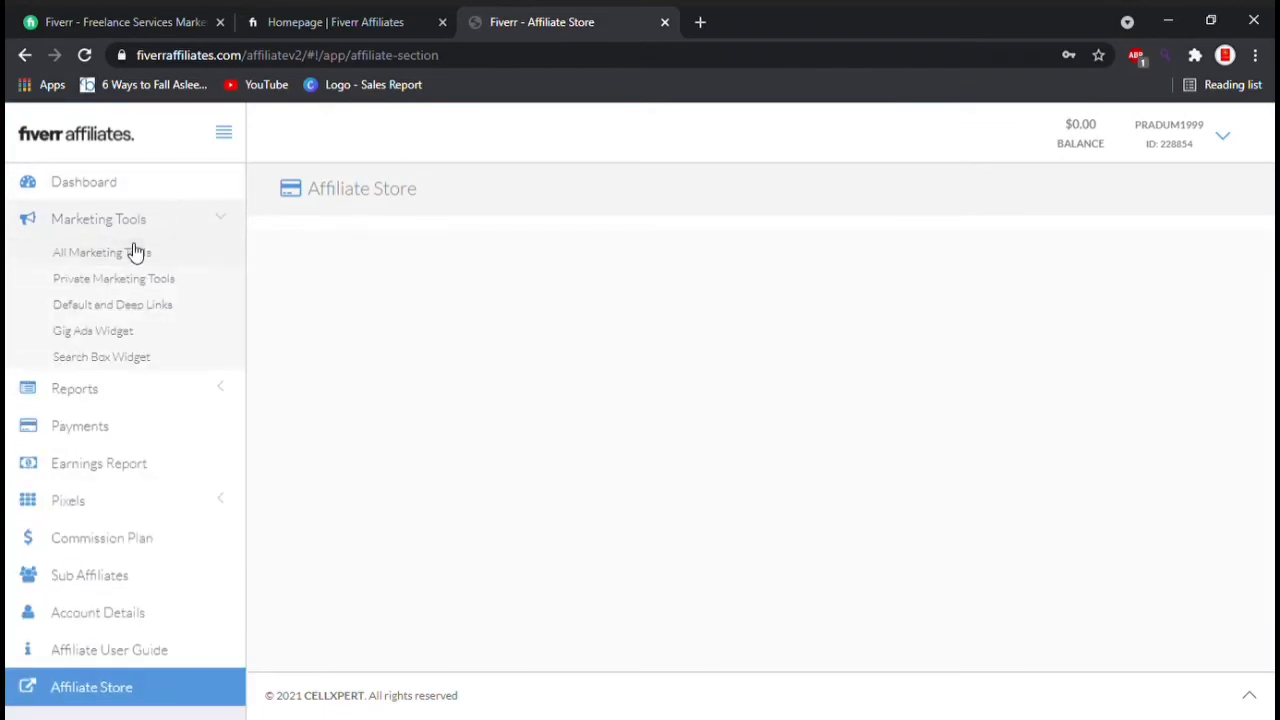
click(133, 251)
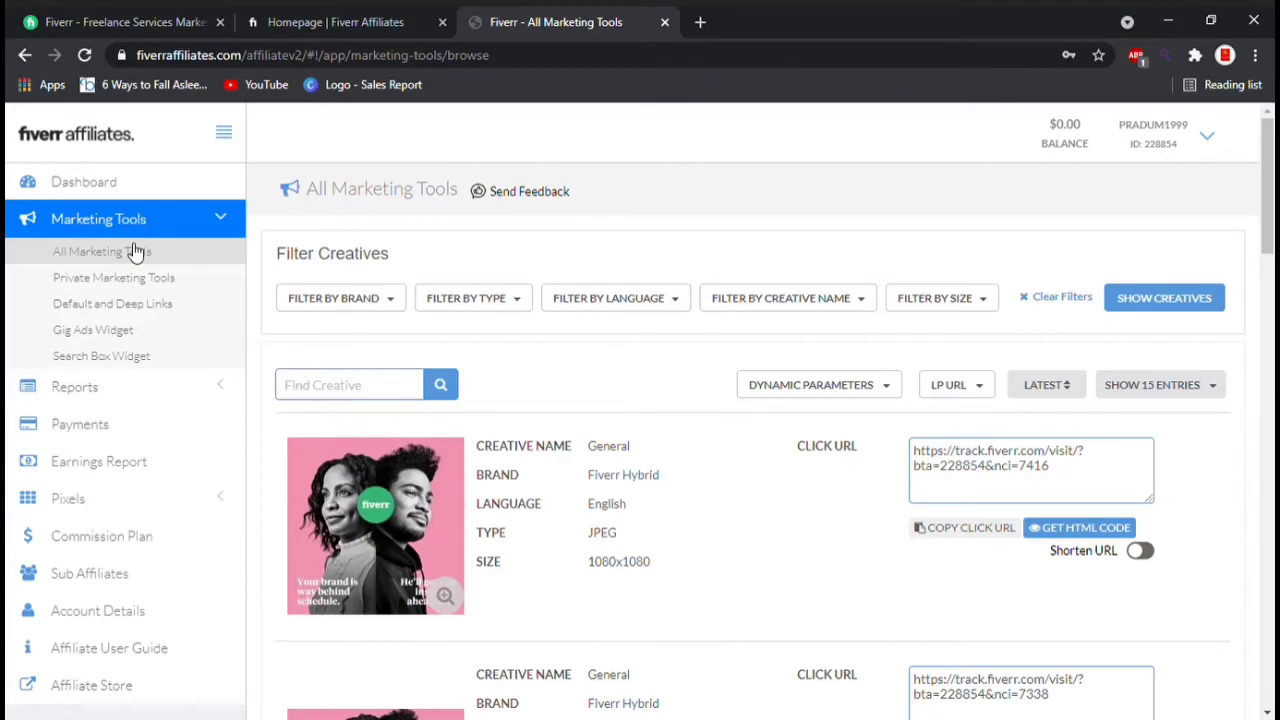
scroll(637, 380, down, 3)
scroll(464, 407, up, 2)
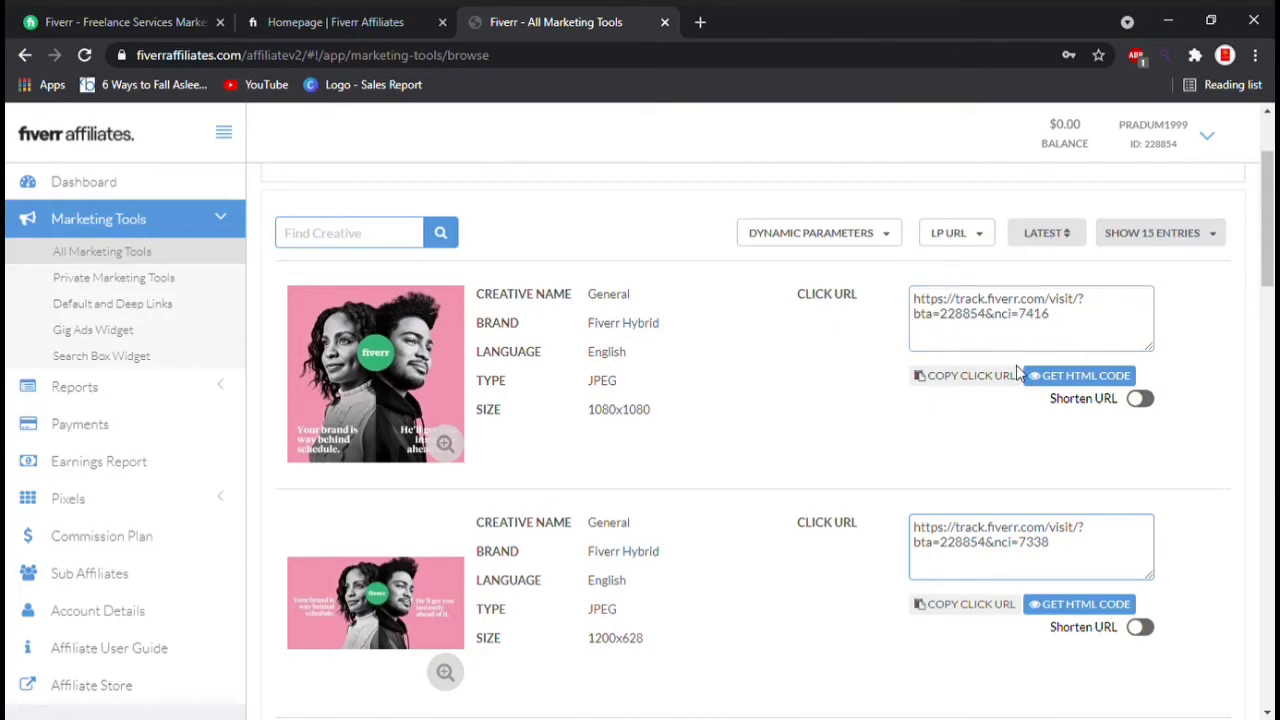
scroll(612, 364, down, 3)
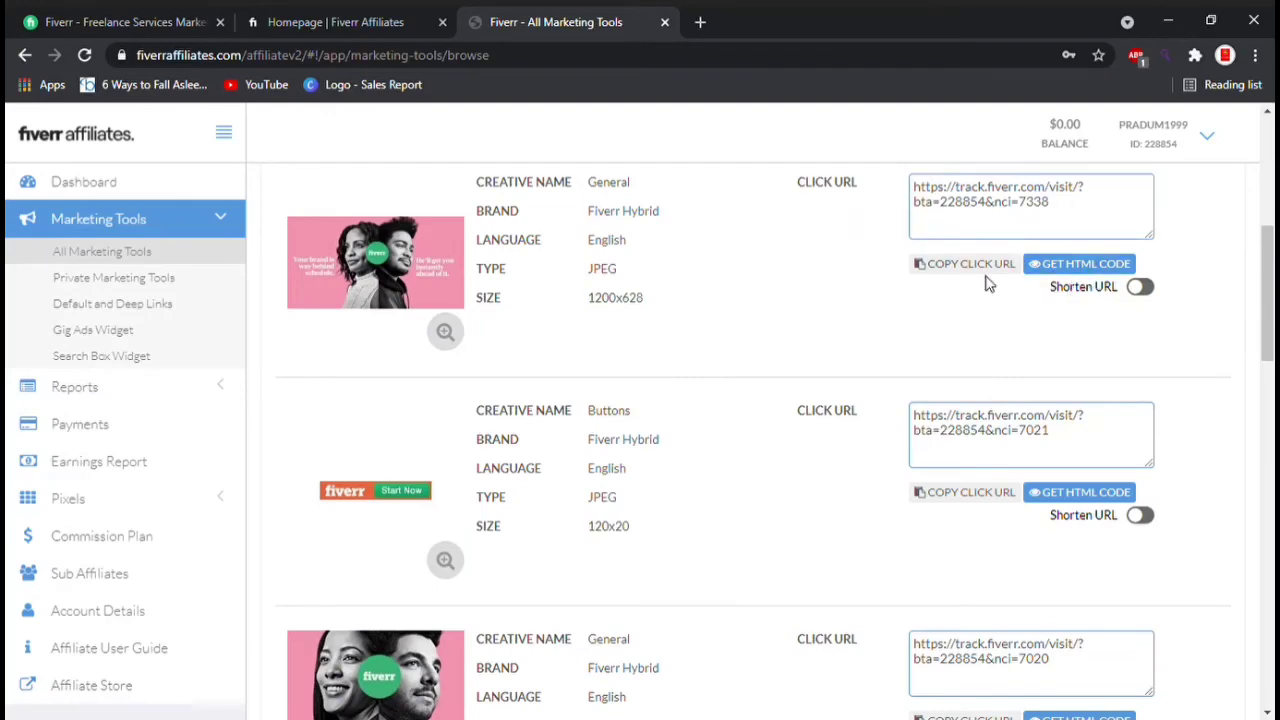
scroll(720, 306, down, 2)
scroll(651, 286, up, 6)
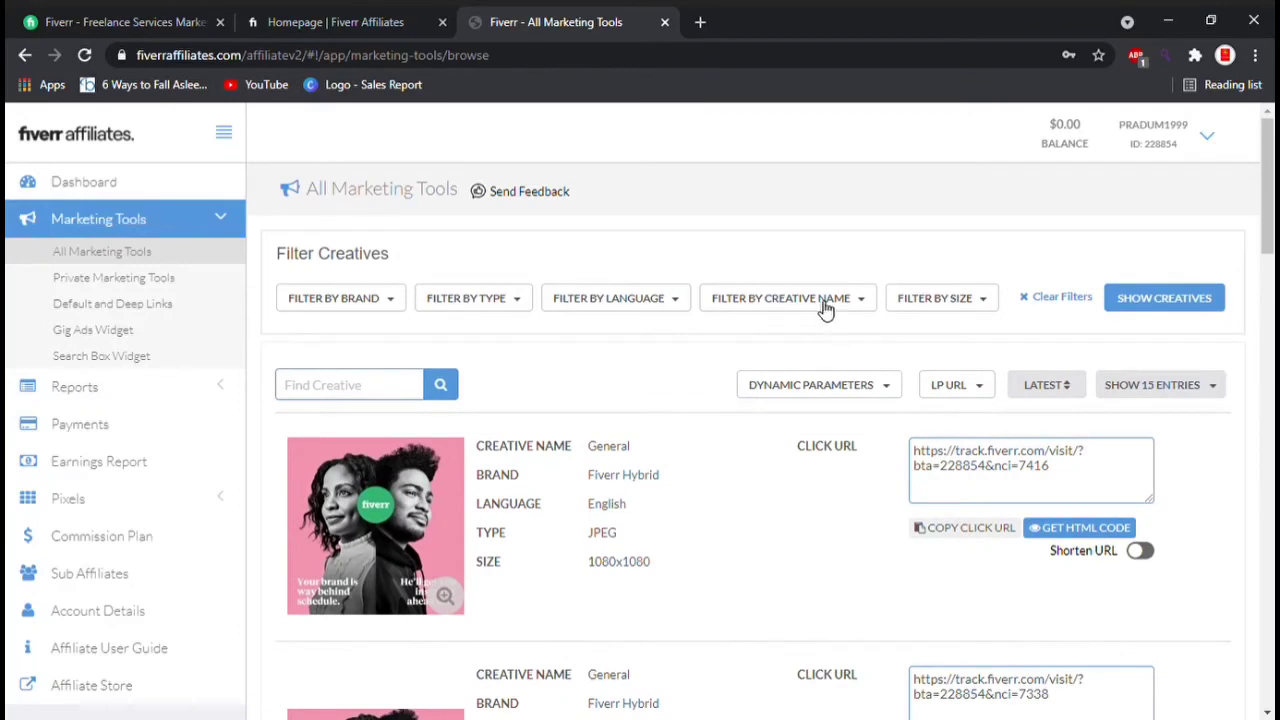
- Filter creatives by the name SEO and browse the 1080x1920 Portuguese and Dutch banners
click(859, 302)
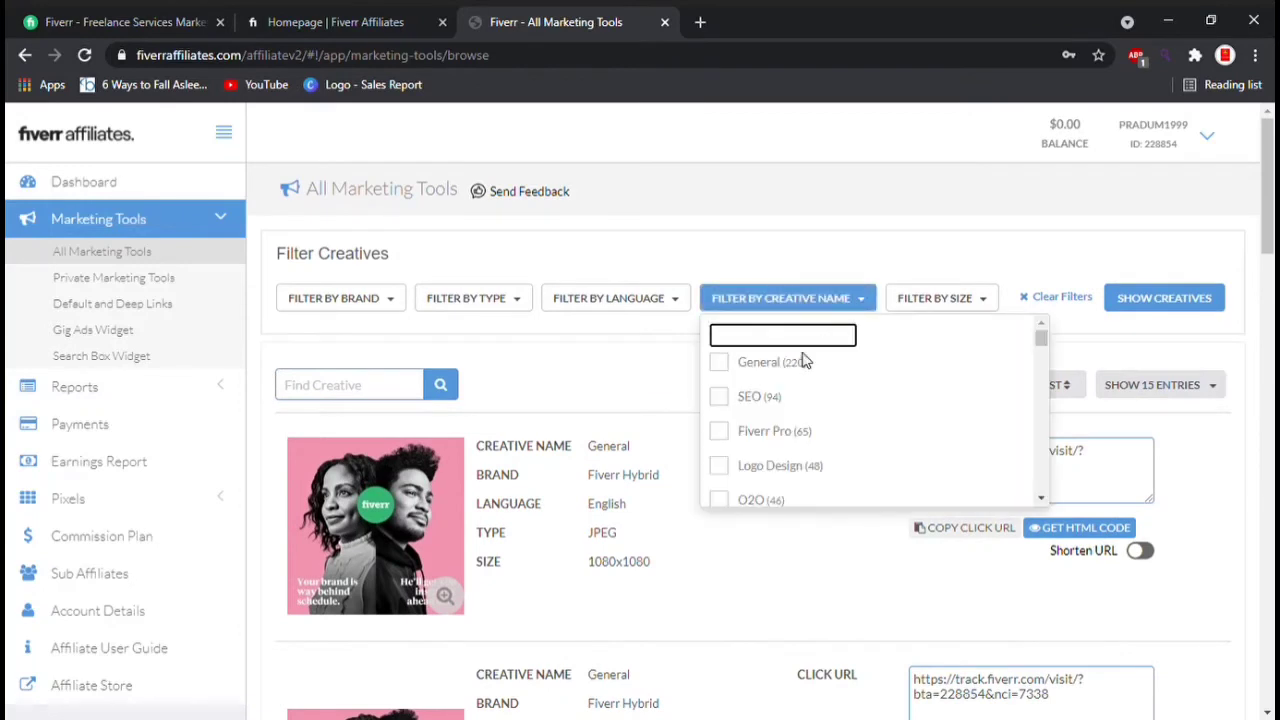
scroll(766, 384, down, 1)
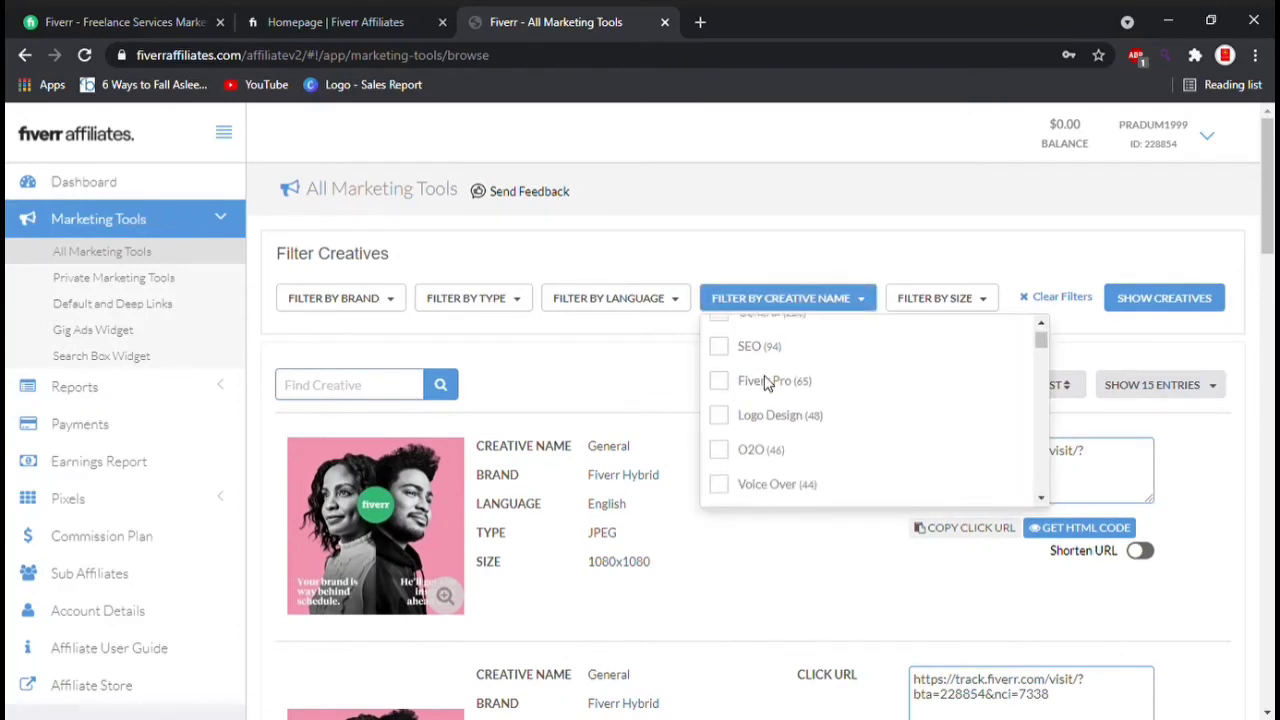
click(721, 345)
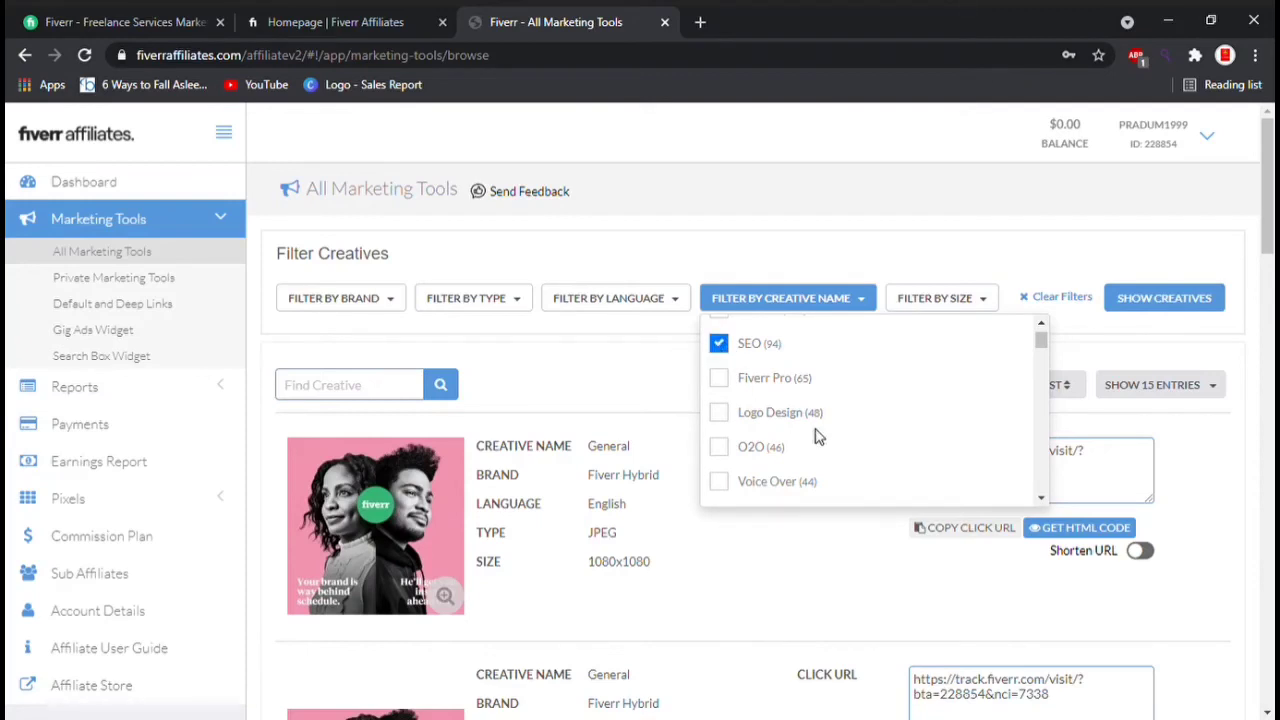
click(1168, 300)
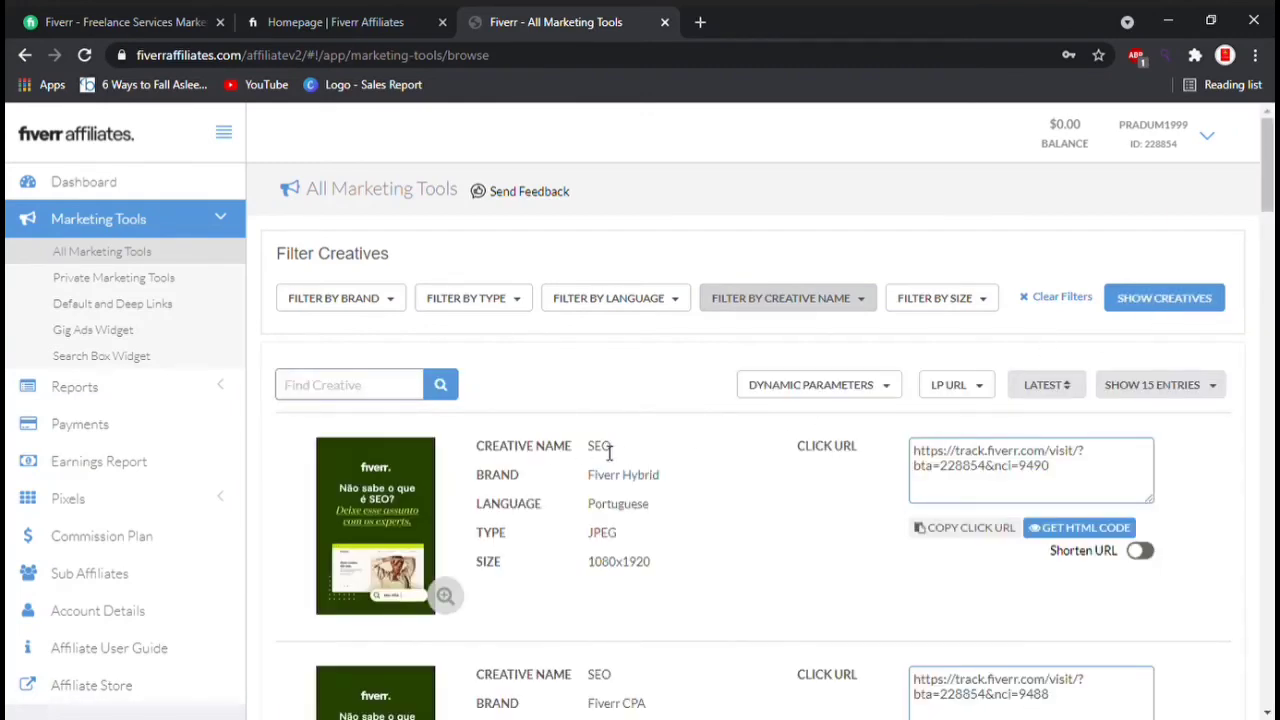
scroll(720, 465, down, 1)
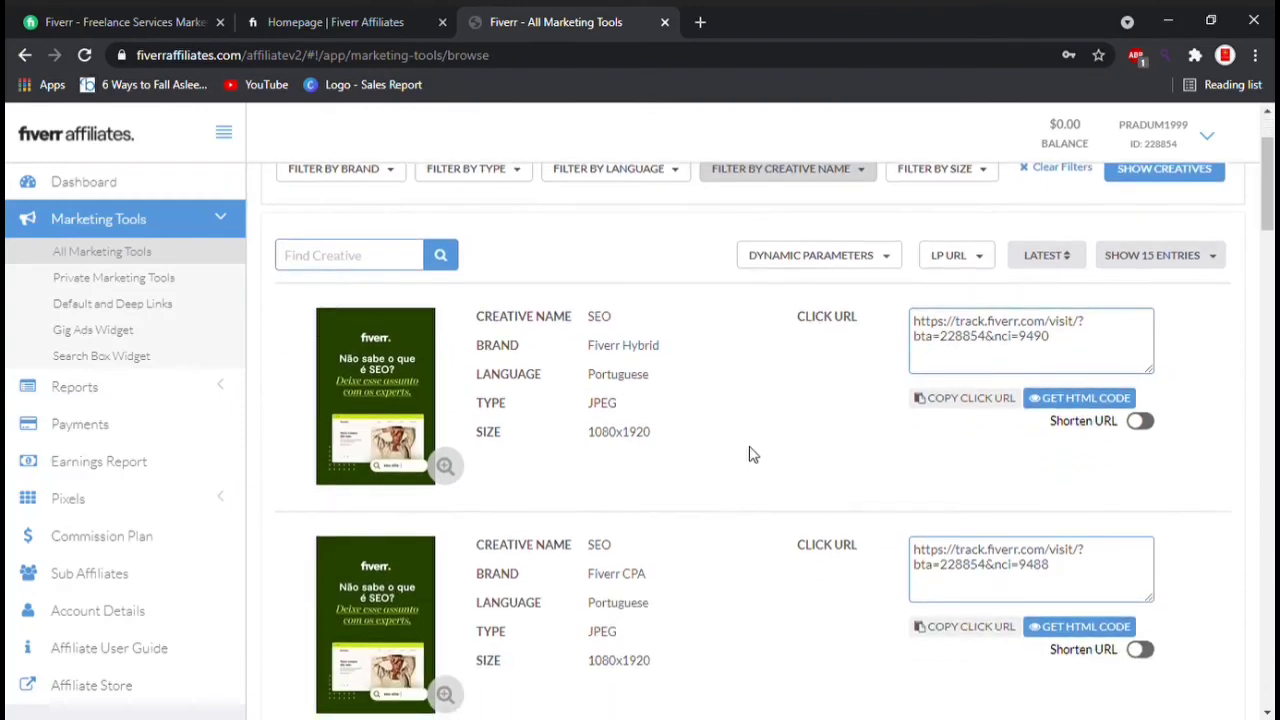
scroll(620, 497, down, 1)
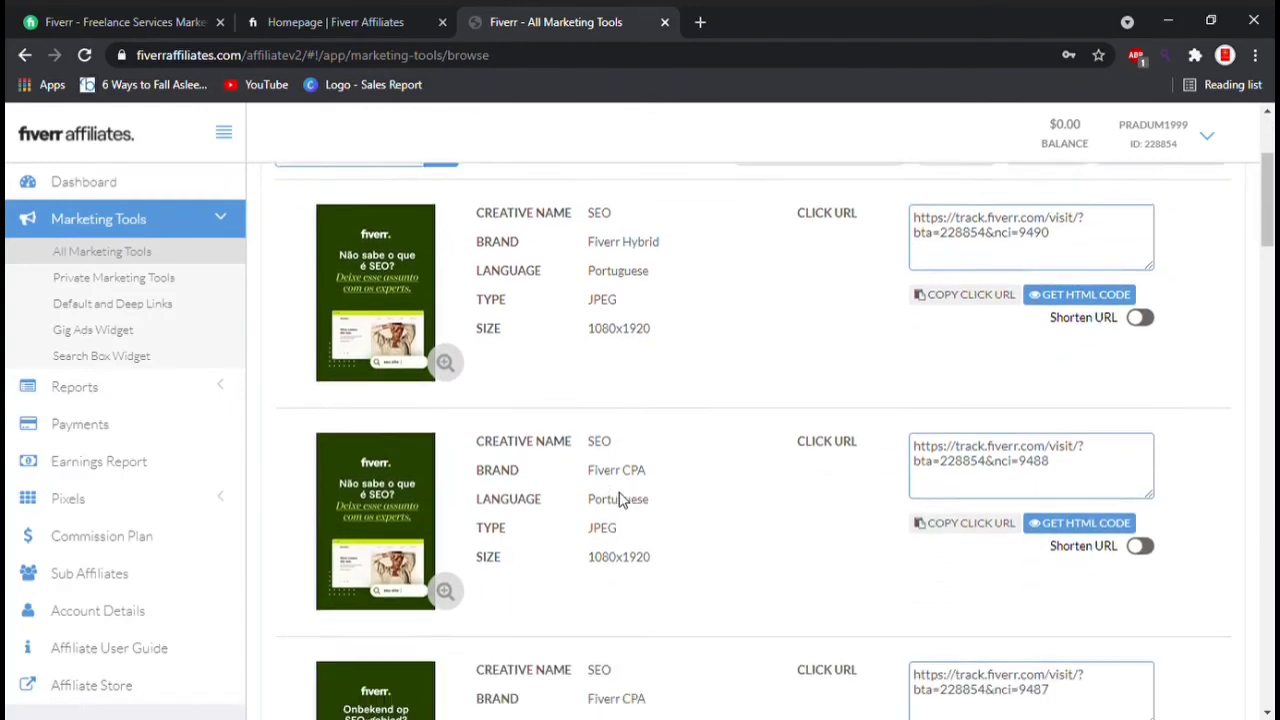
scroll(738, 548, down, 2)
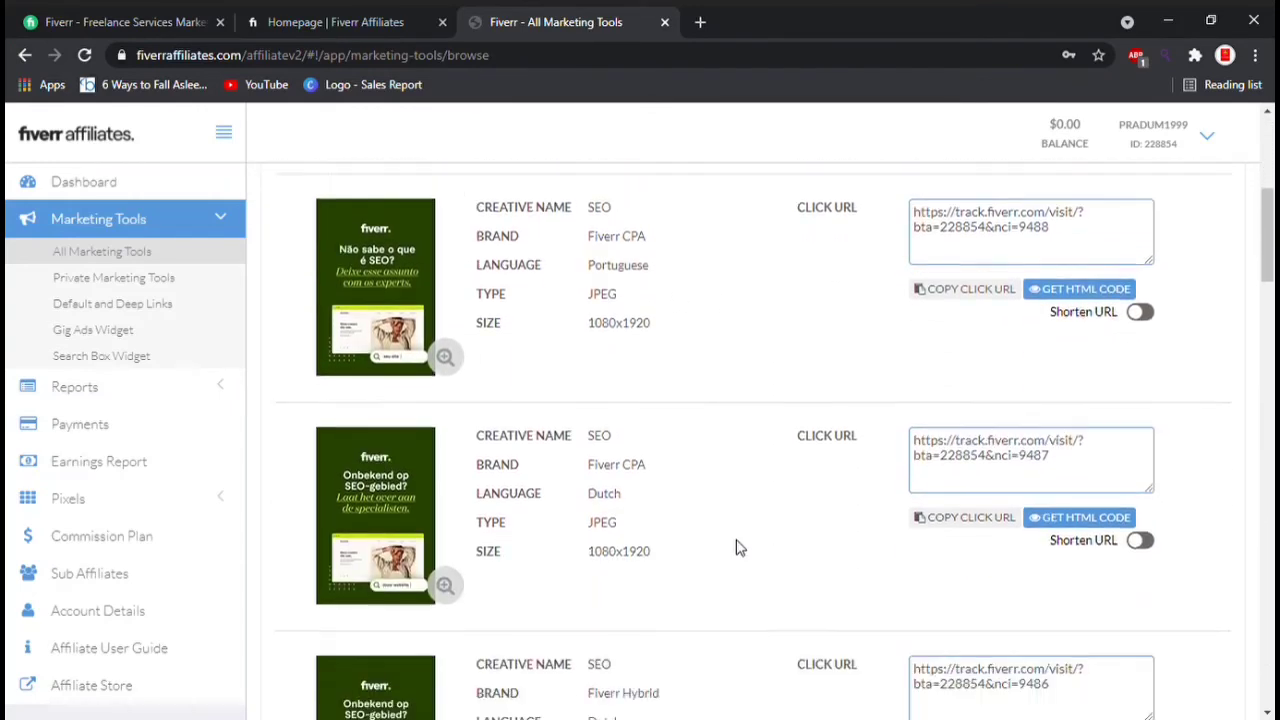
scroll(738, 548, up, 4)
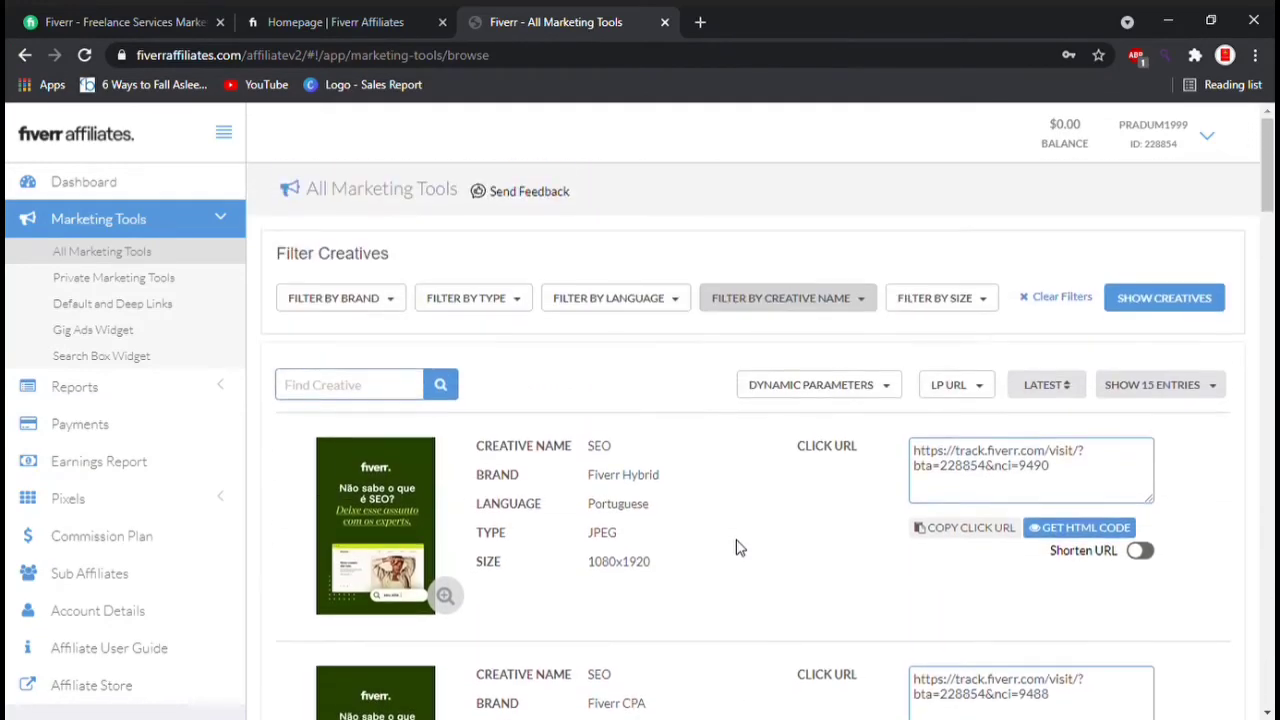
- Filter creatives to E-Commerce Marketing and browse the 970x90, 728x90 and 336x280 English banners
click(866, 298)
click(719, 397)
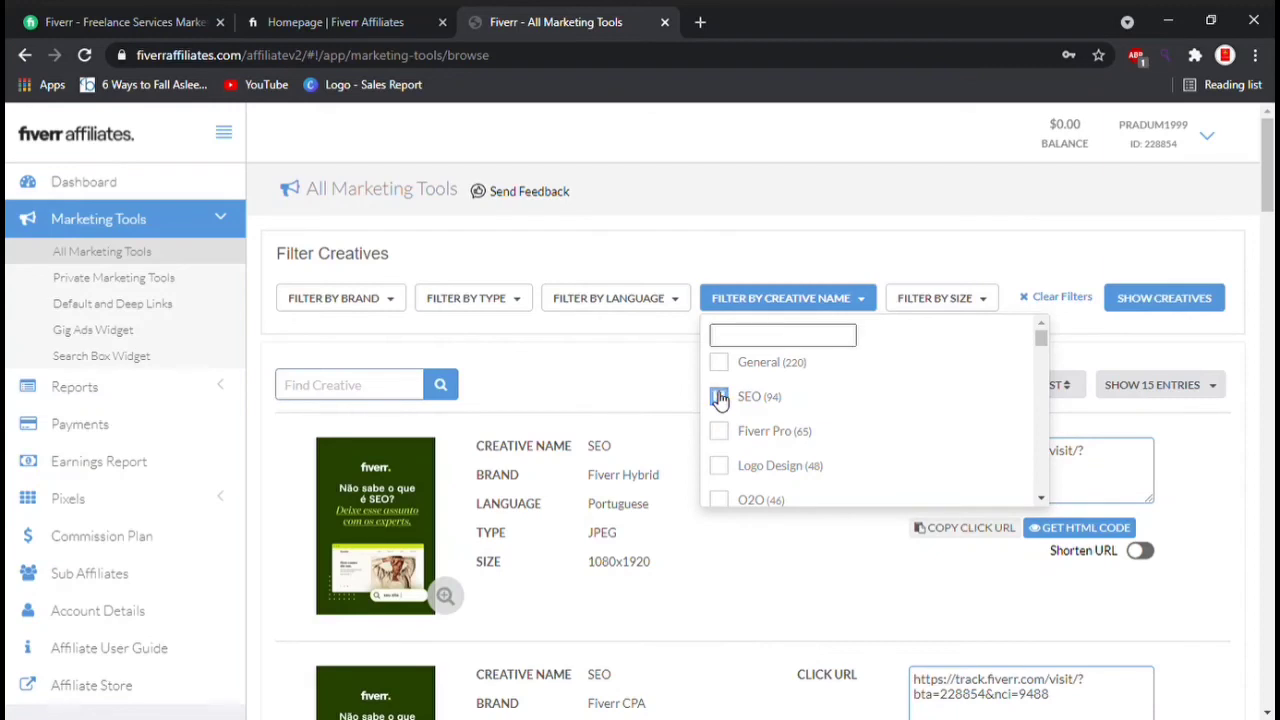
scroll(782, 427, down, 3)
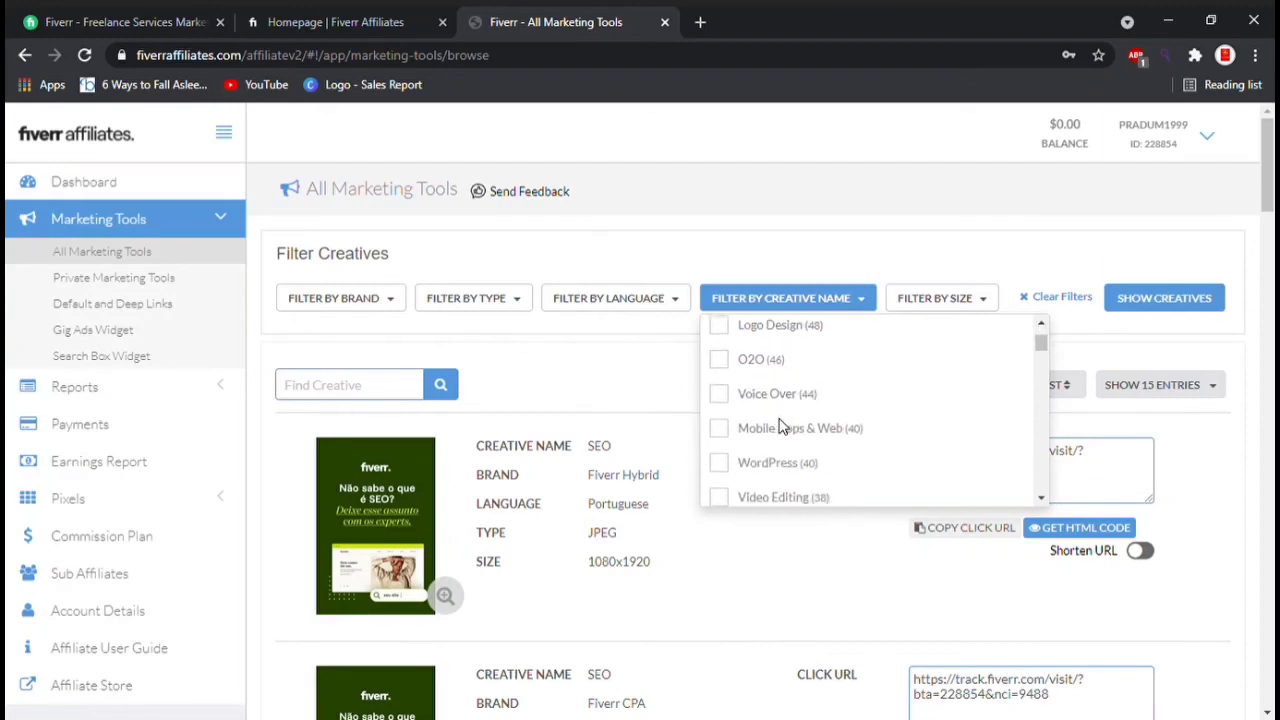
scroll(785, 427, down, 1)
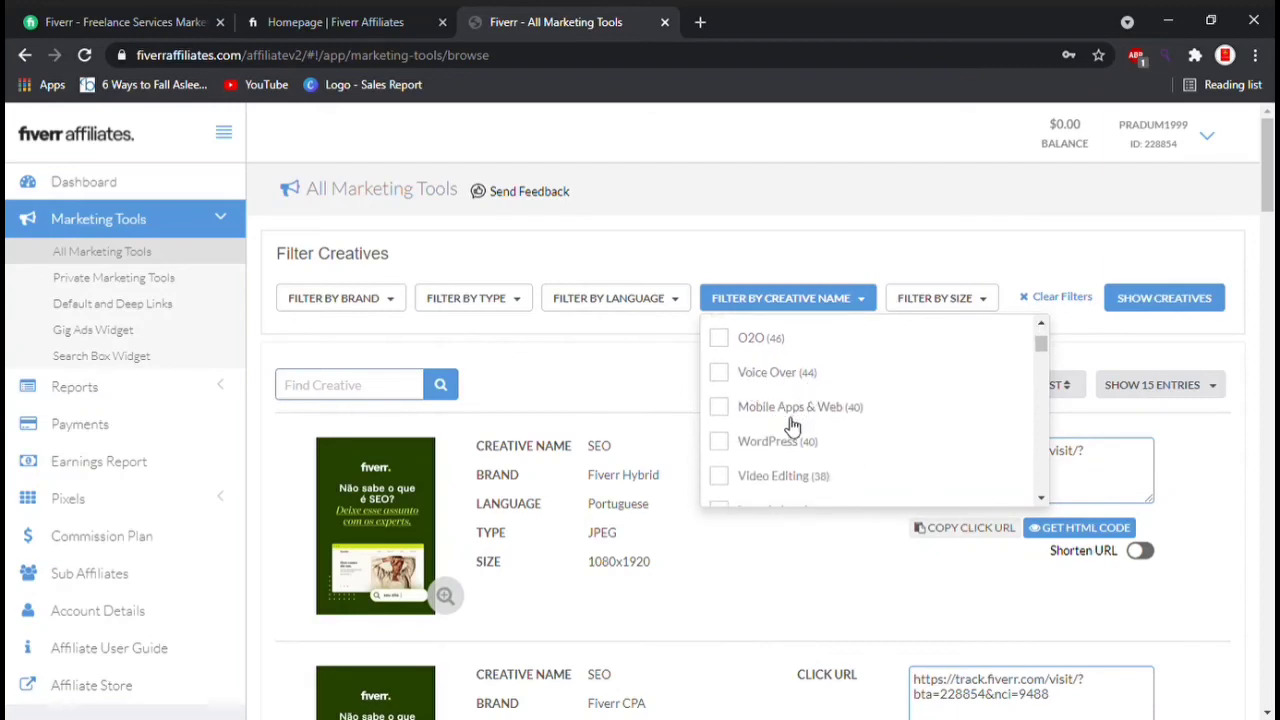
scroll(791, 425, down, 3)
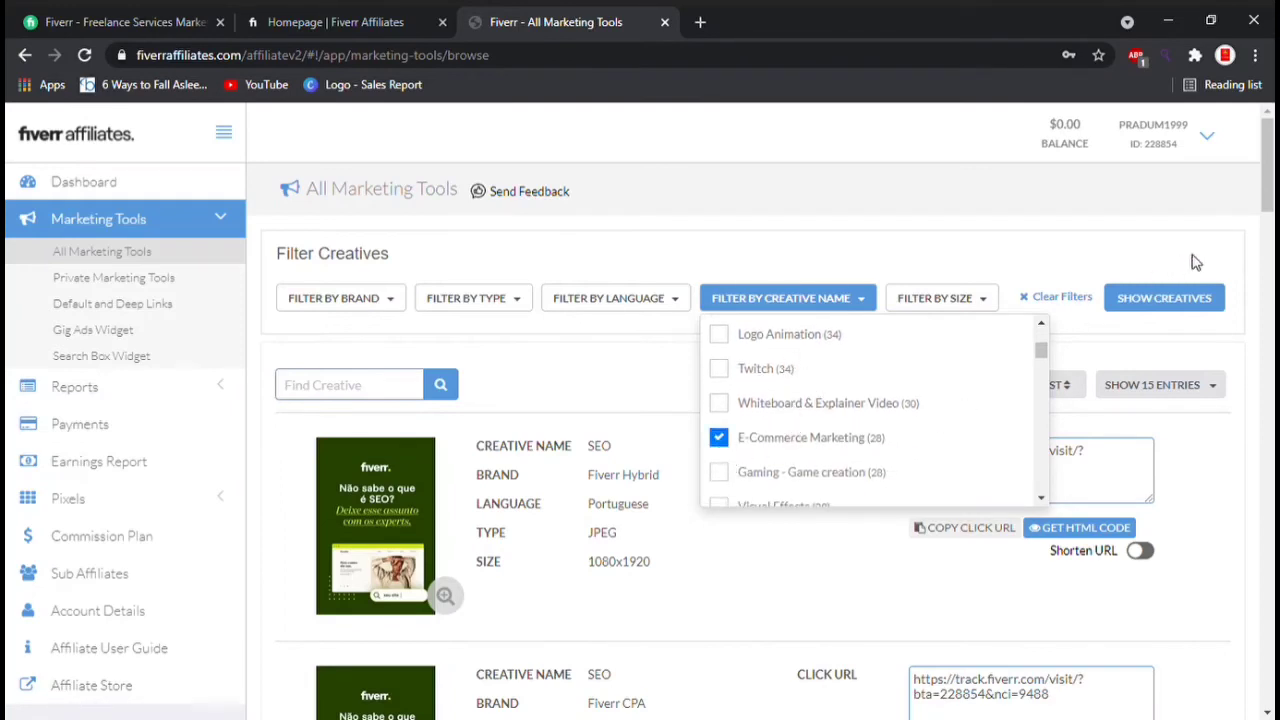
click(1173, 305)
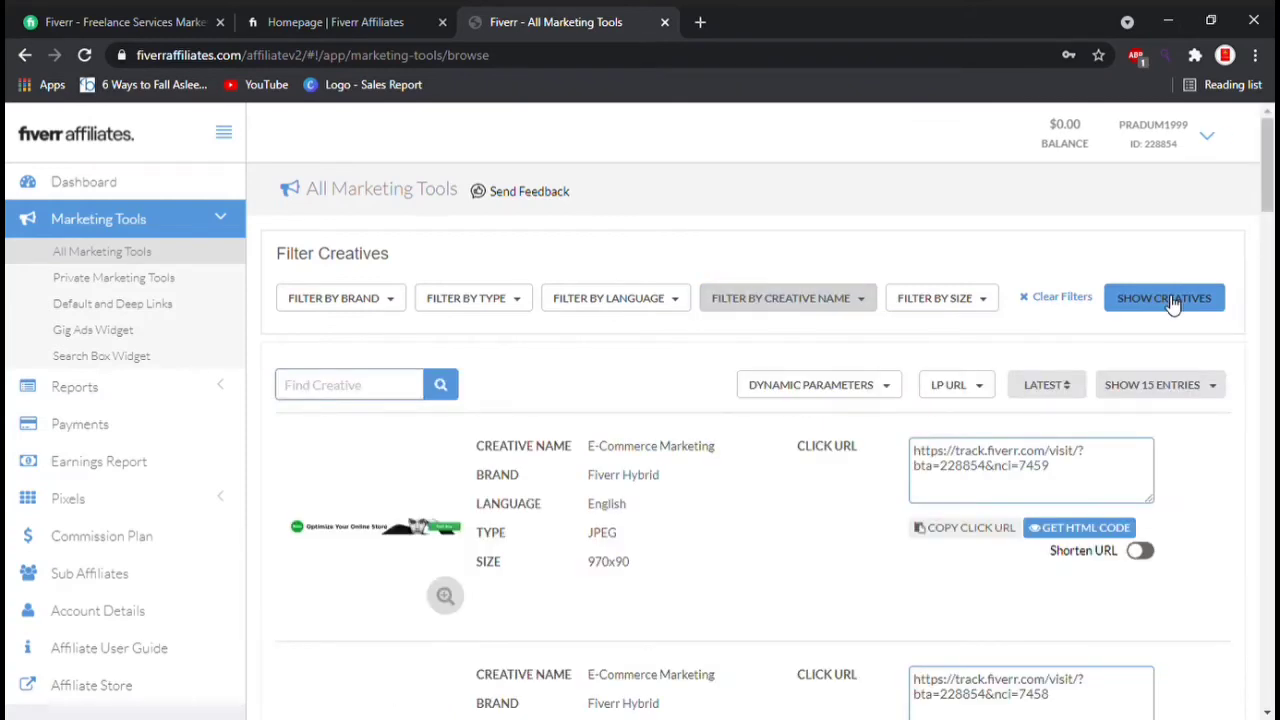
scroll(730, 508, down, 2)
scroll(730, 508, down, 1)
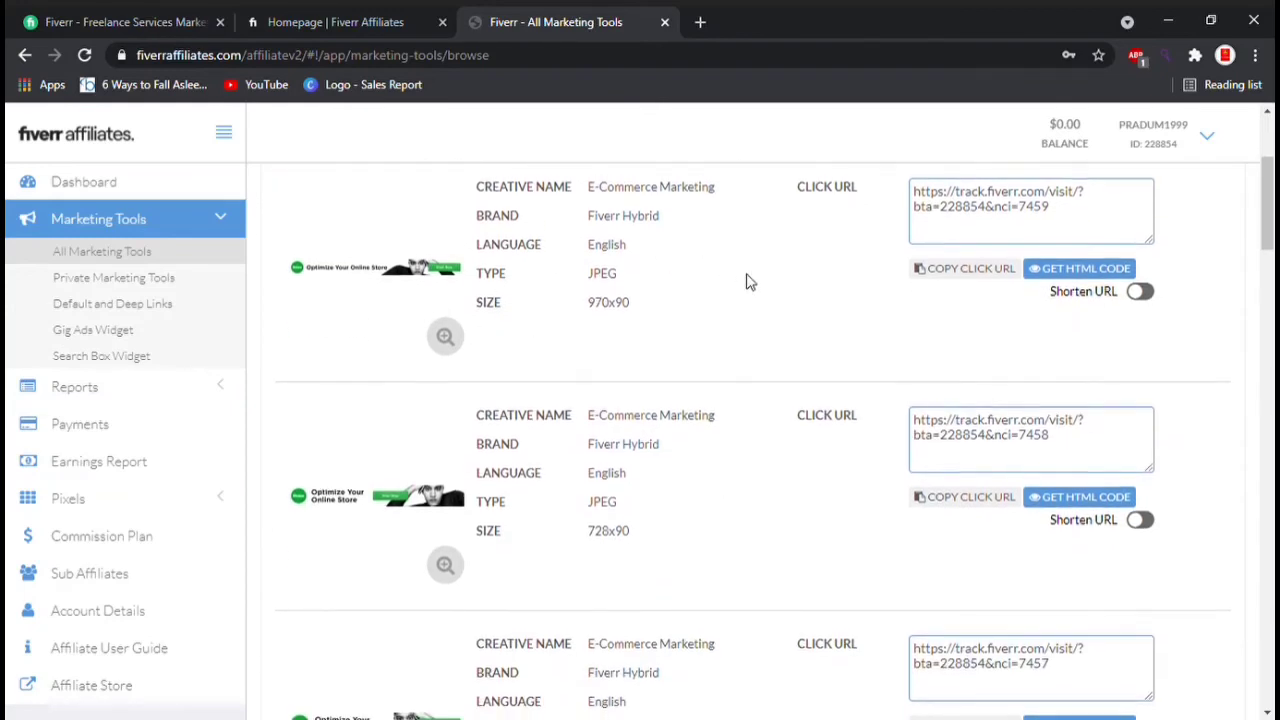
scroll(745, 282, up, 2)
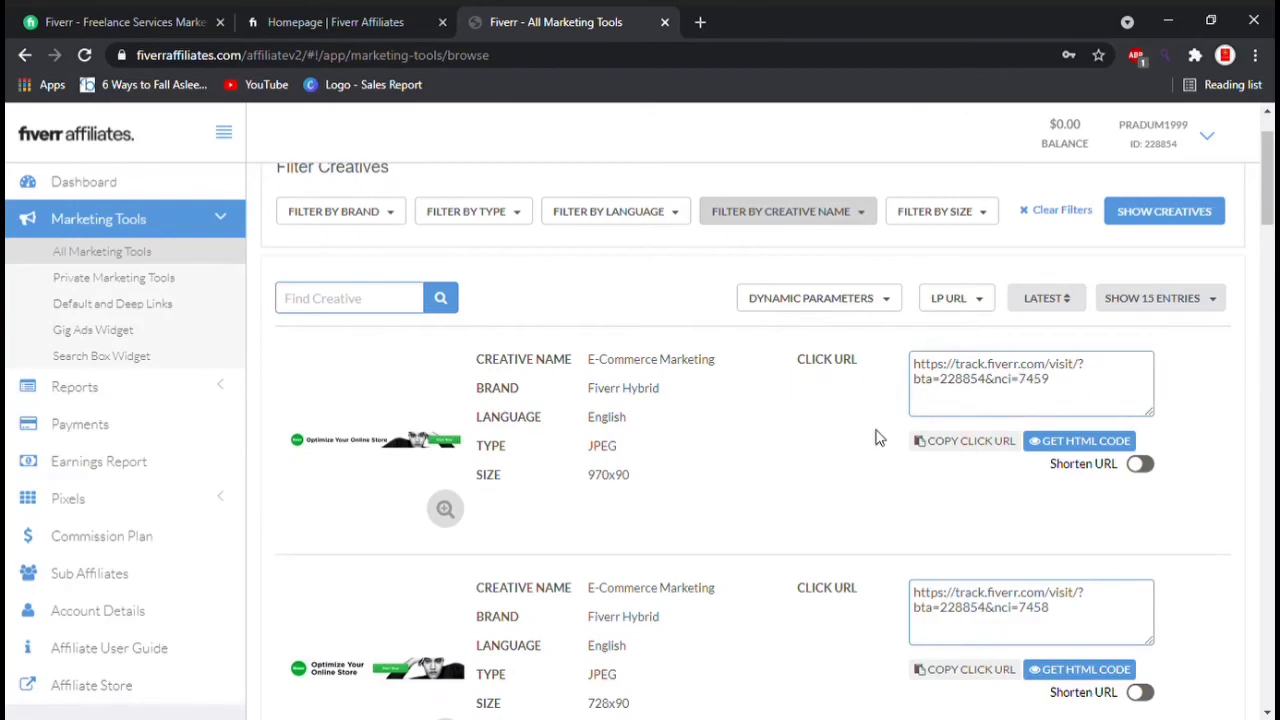
scroll(877, 437, down, 5)
scroll(877, 437, down, 2)
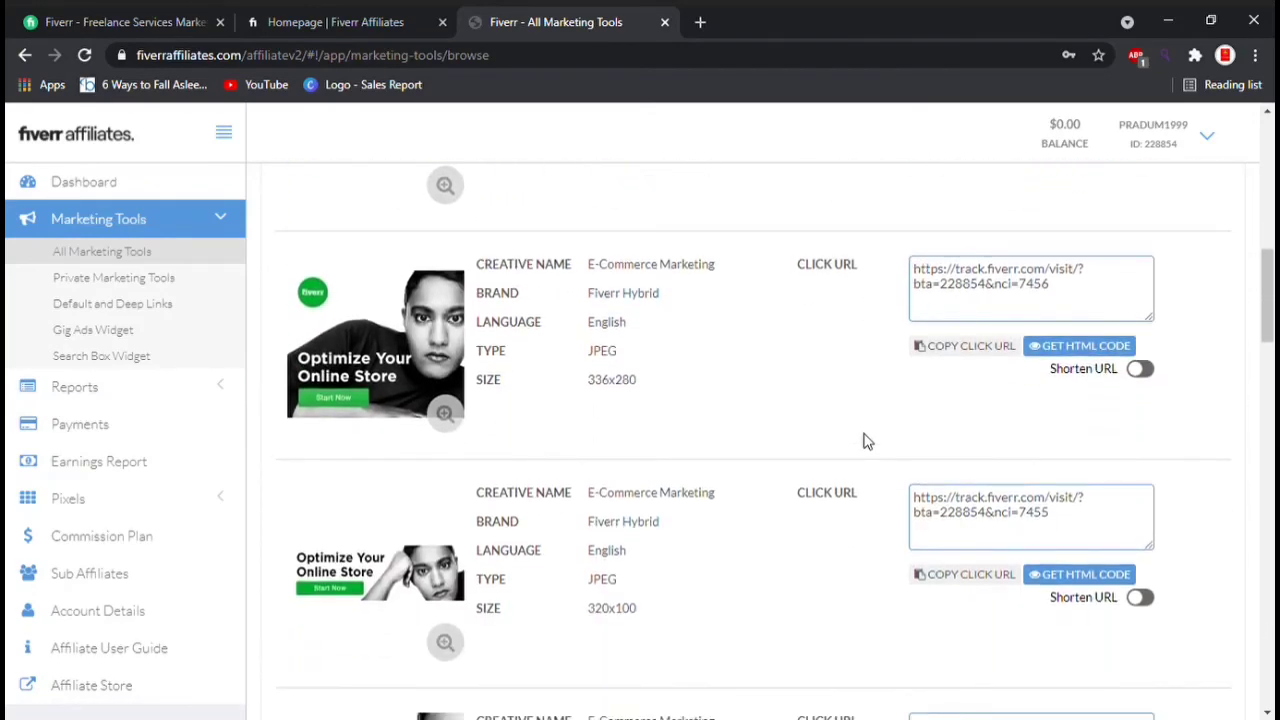
scroll(707, 508, down, 3)
scroll(707, 508, down, 2)
scroll(707, 508, up, 17)
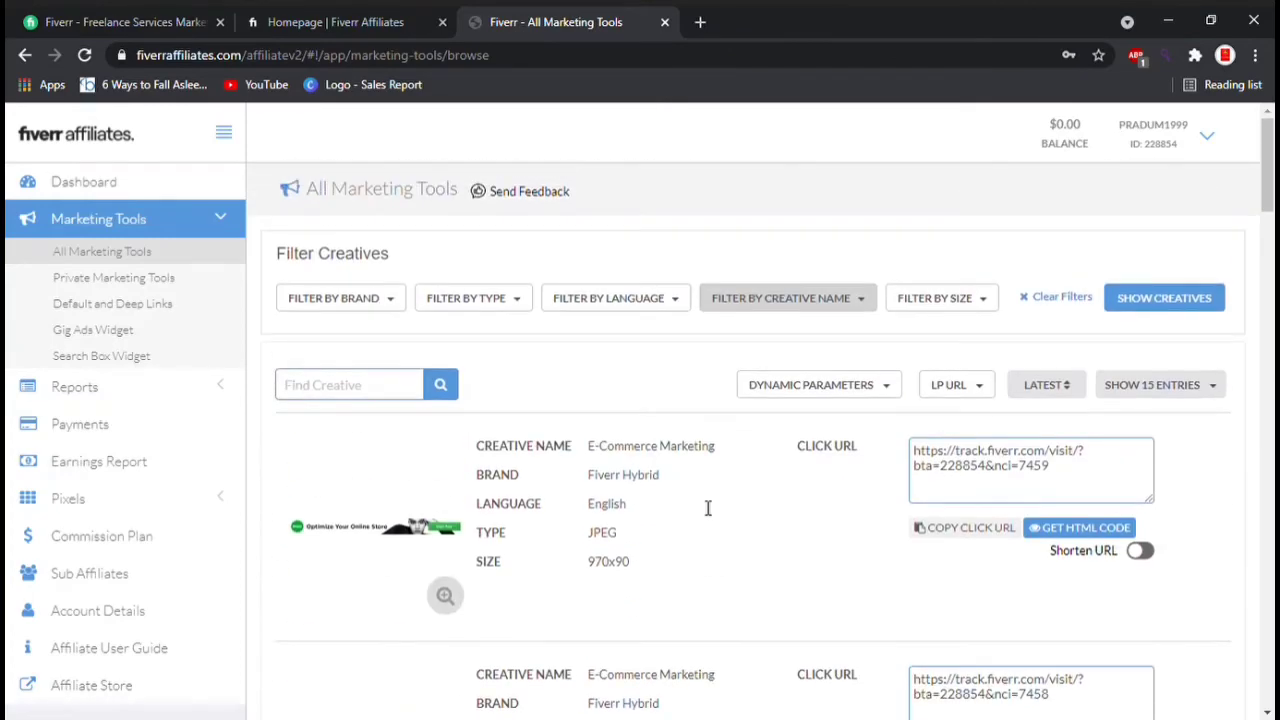
- Swap the creative-name filter from E-Commerce Marketing to Email Marketing and list the matching banners
click(864, 303)
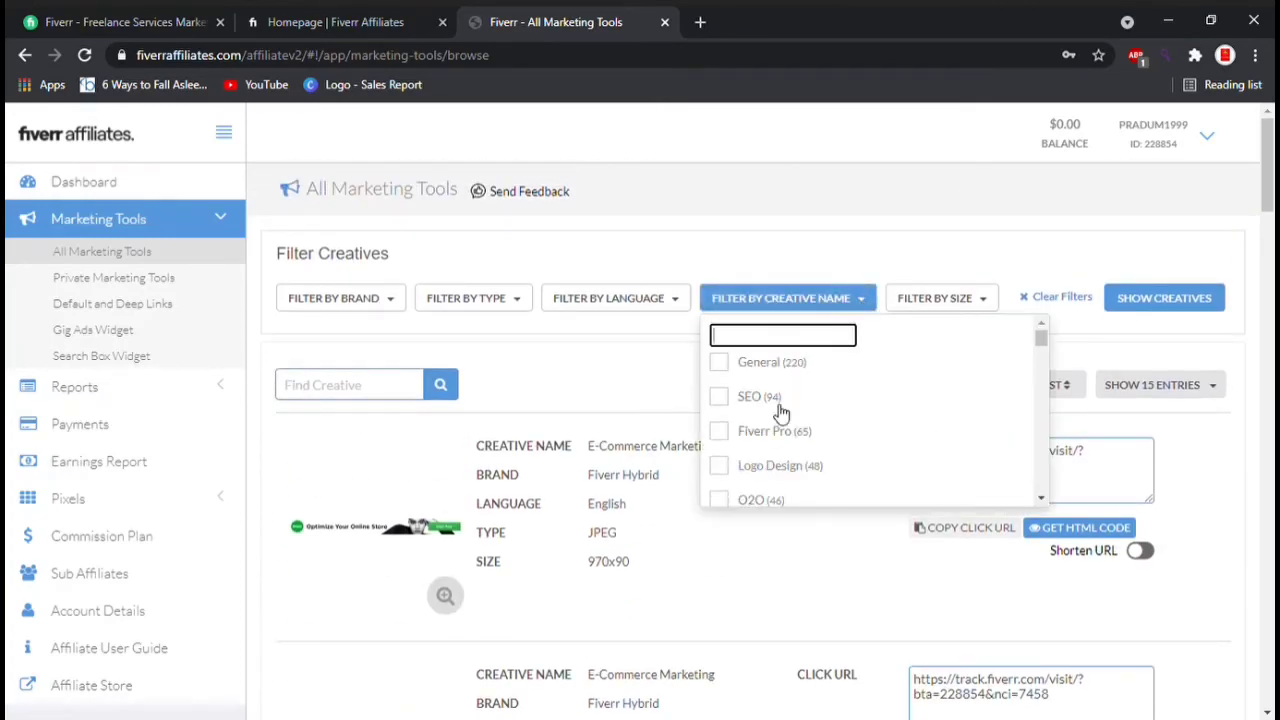
scroll(781, 412, down, 3)
click(720, 451)
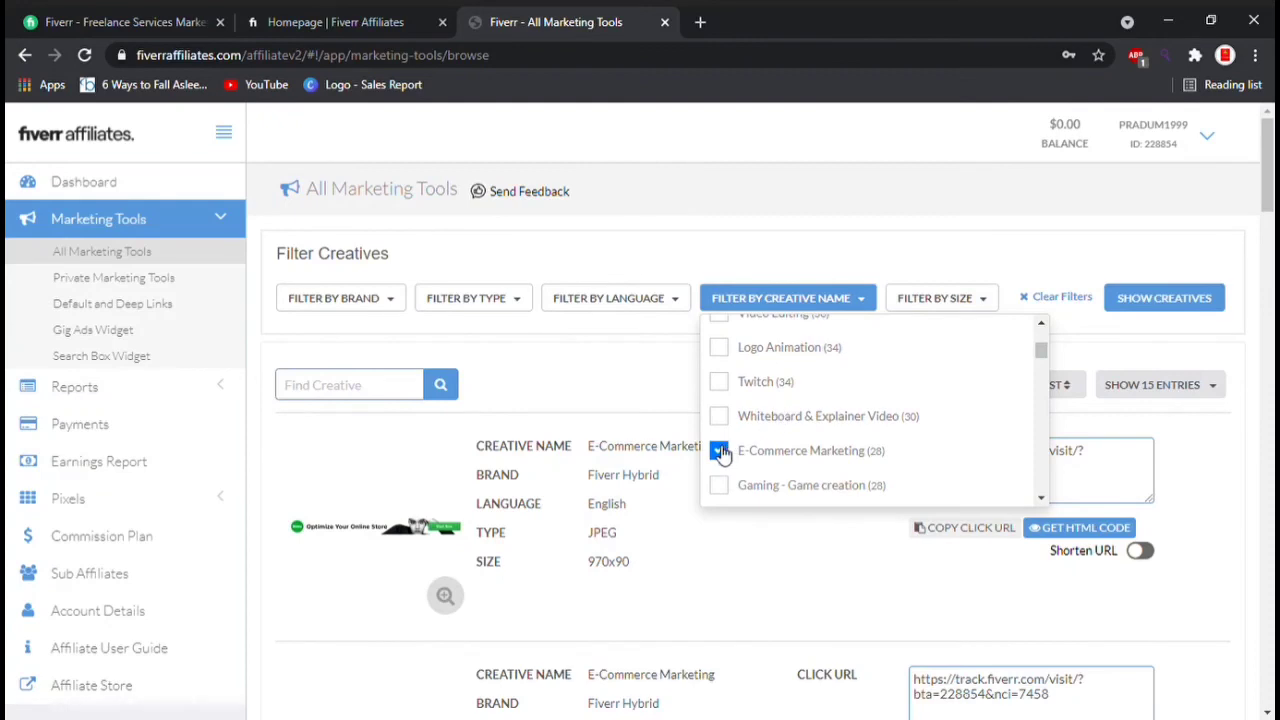
click(720, 451)
scroll(757, 443, down, 3)
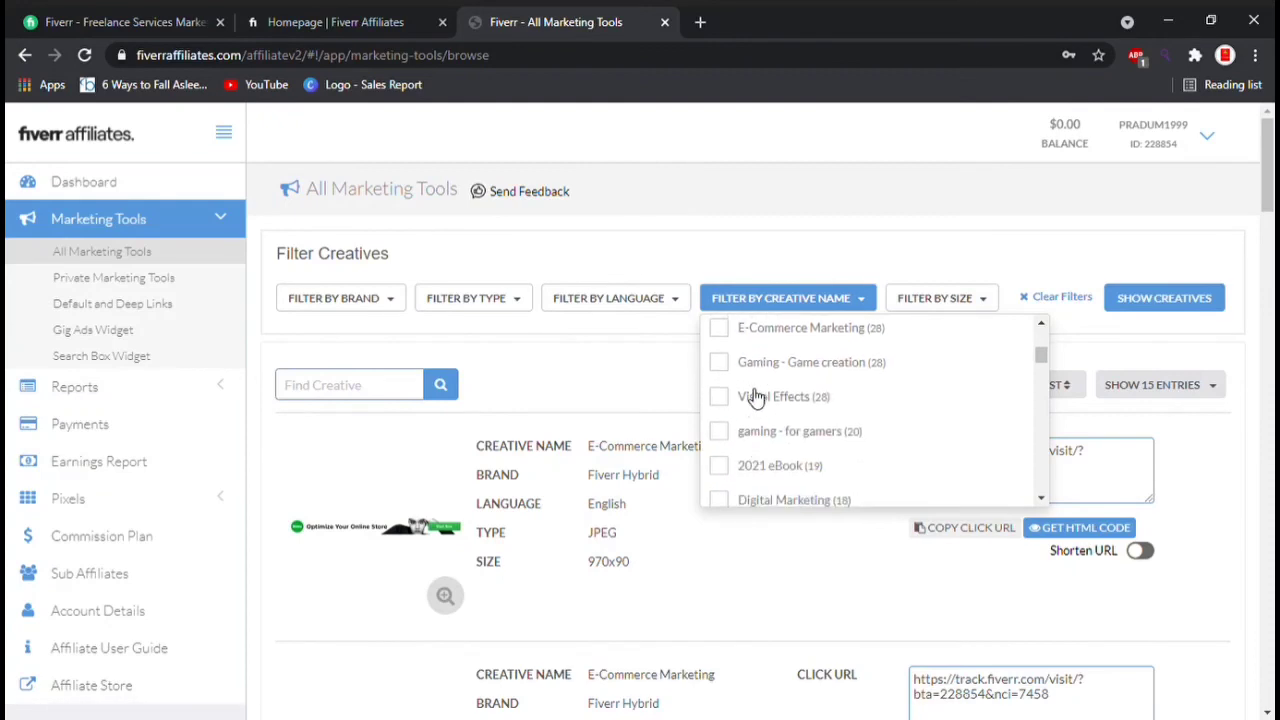
scroll(765, 430, down, 1)
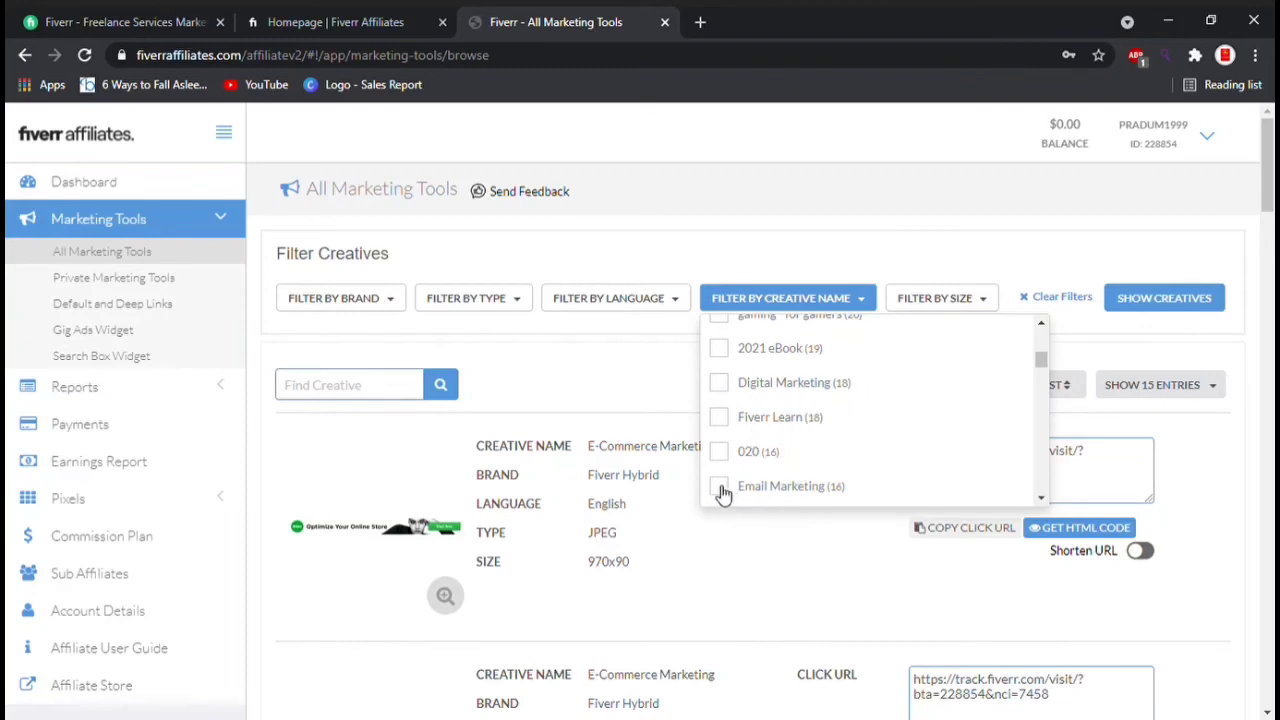
click(1150, 308)
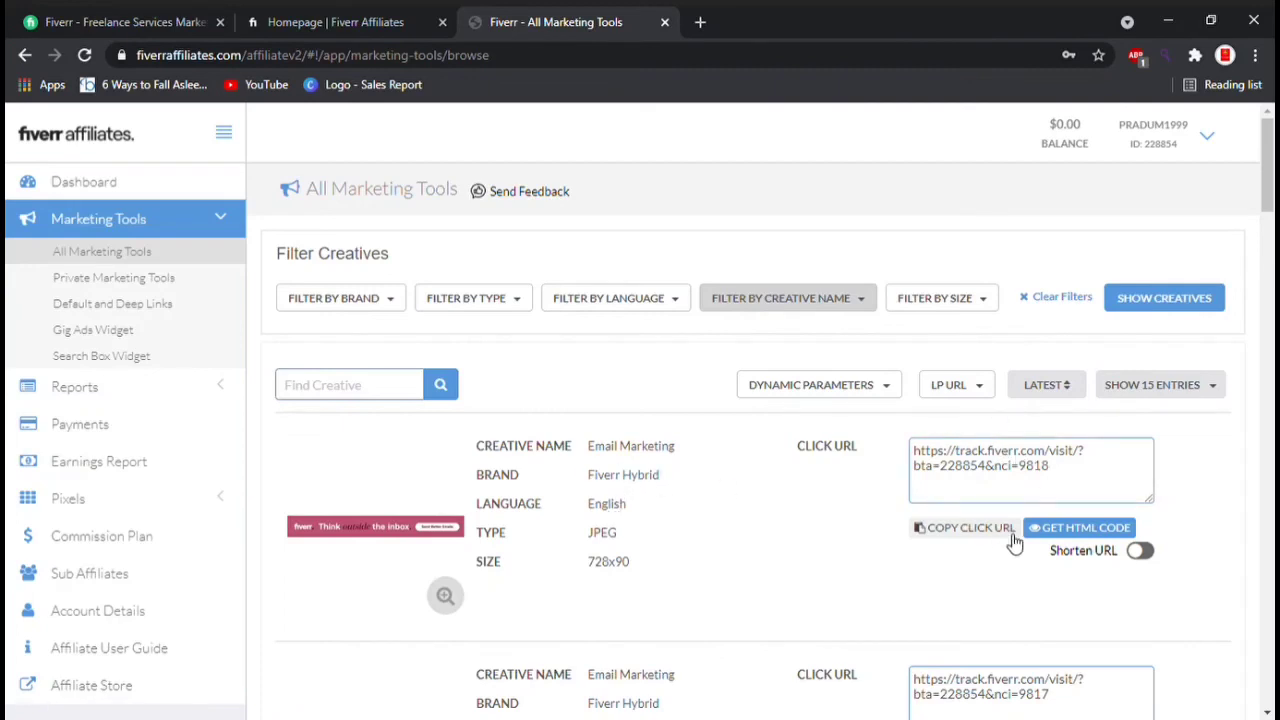
- Shorten and copy the first Email Marketing creative's click URL, then go to Private Marketing Tools
click(1139, 551)
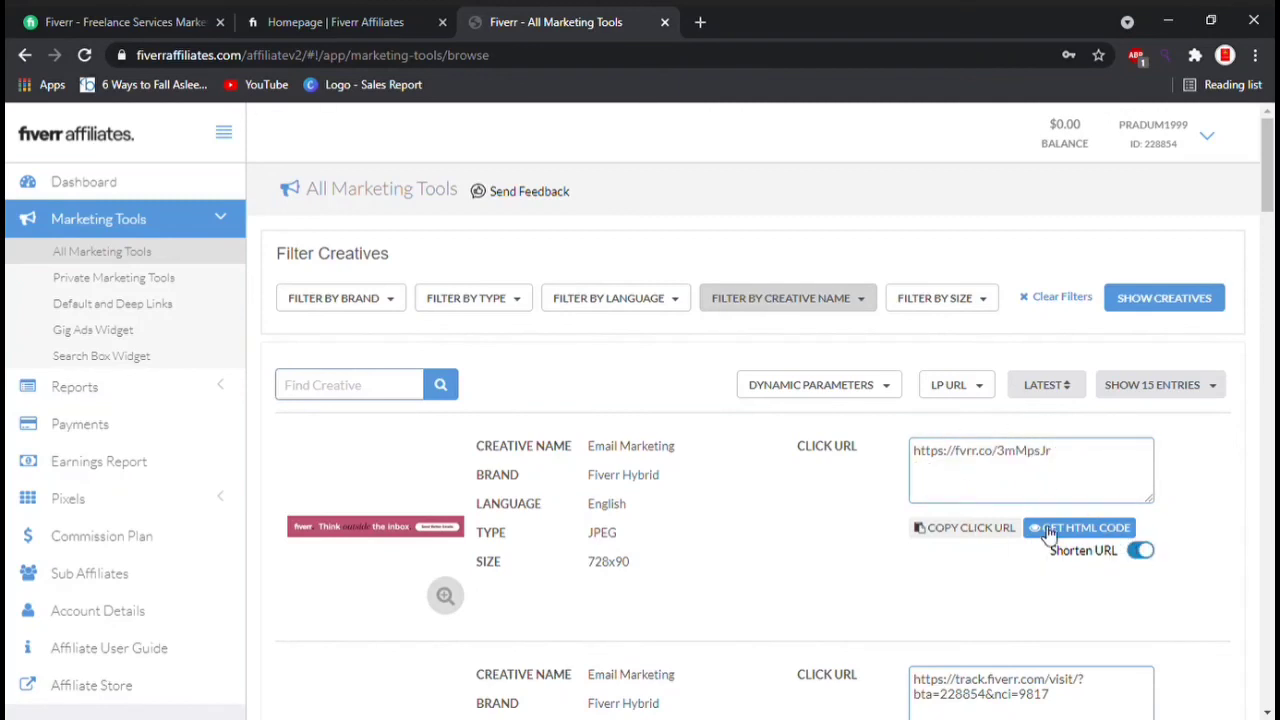
click(966, 533)
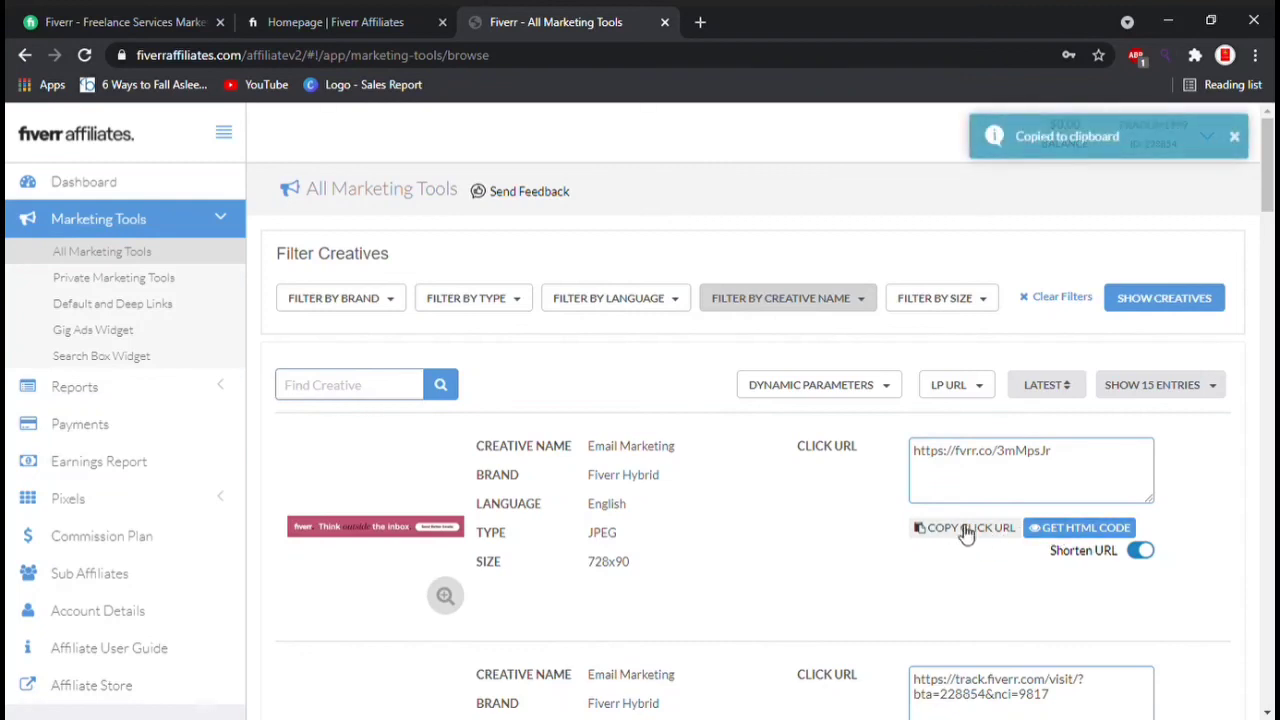
scroll(643, 569, down, 8)
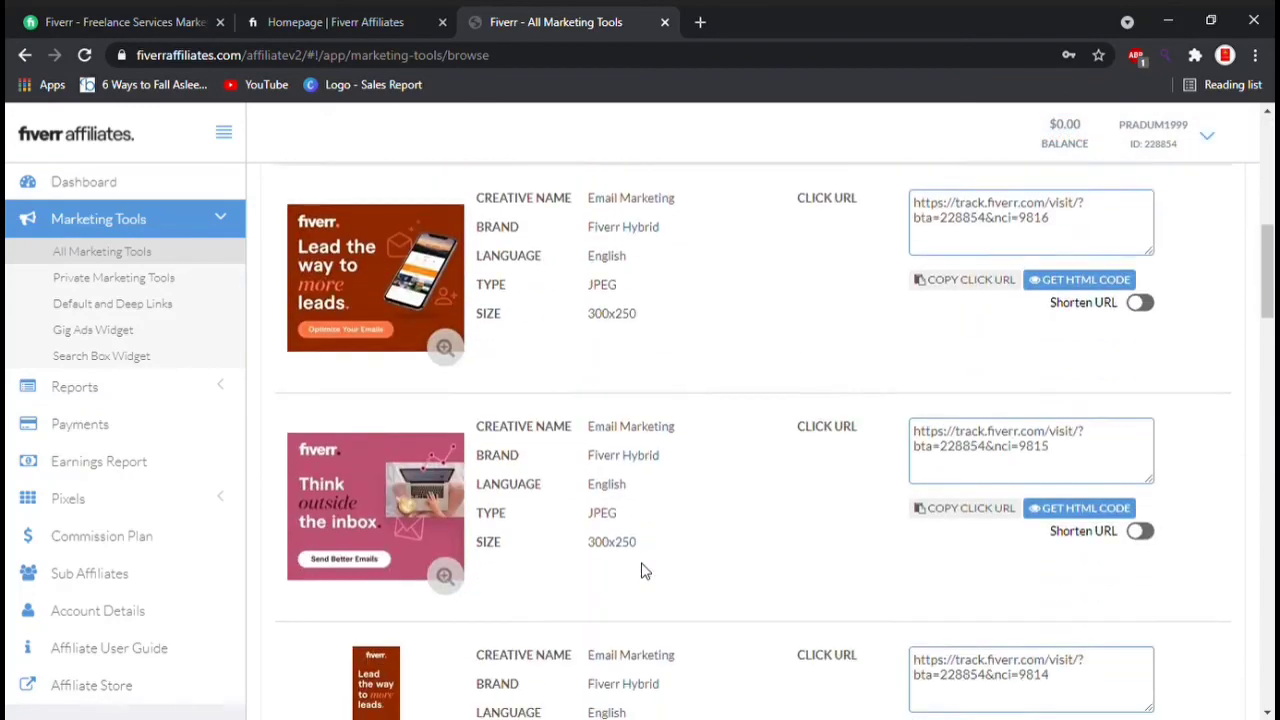
scroll(643, 569, up, 9)
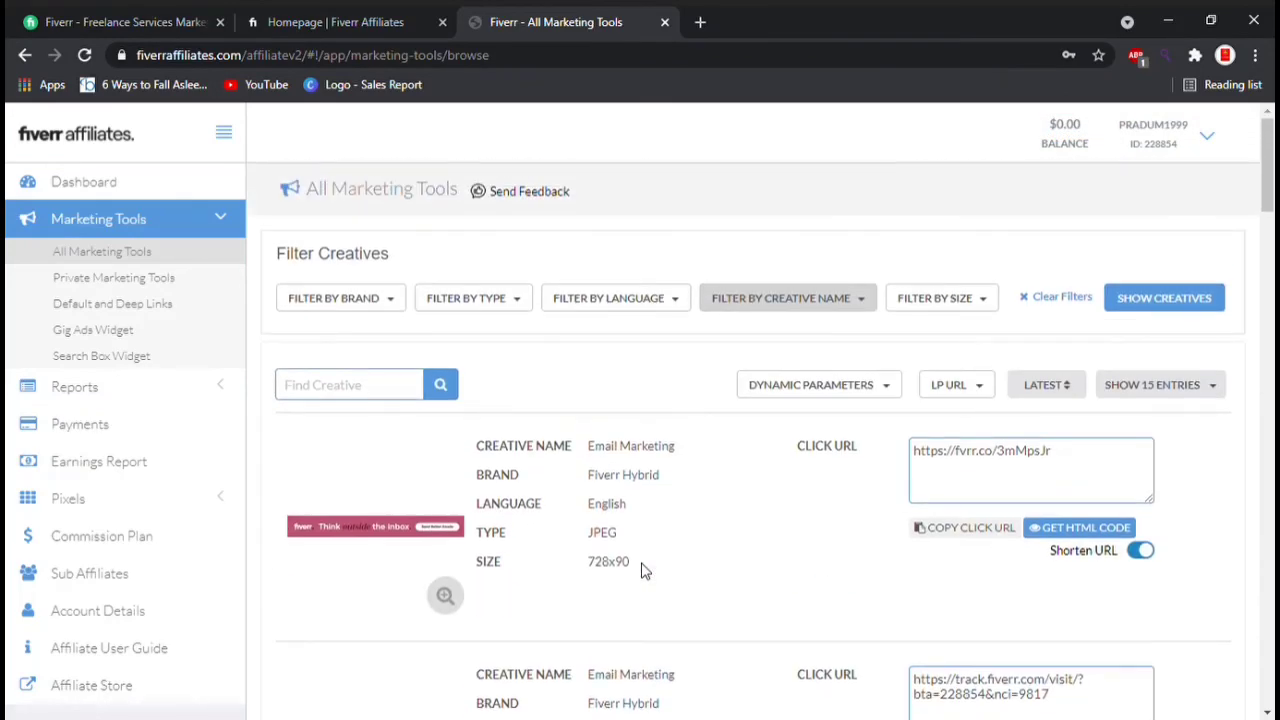
click(153, 280)
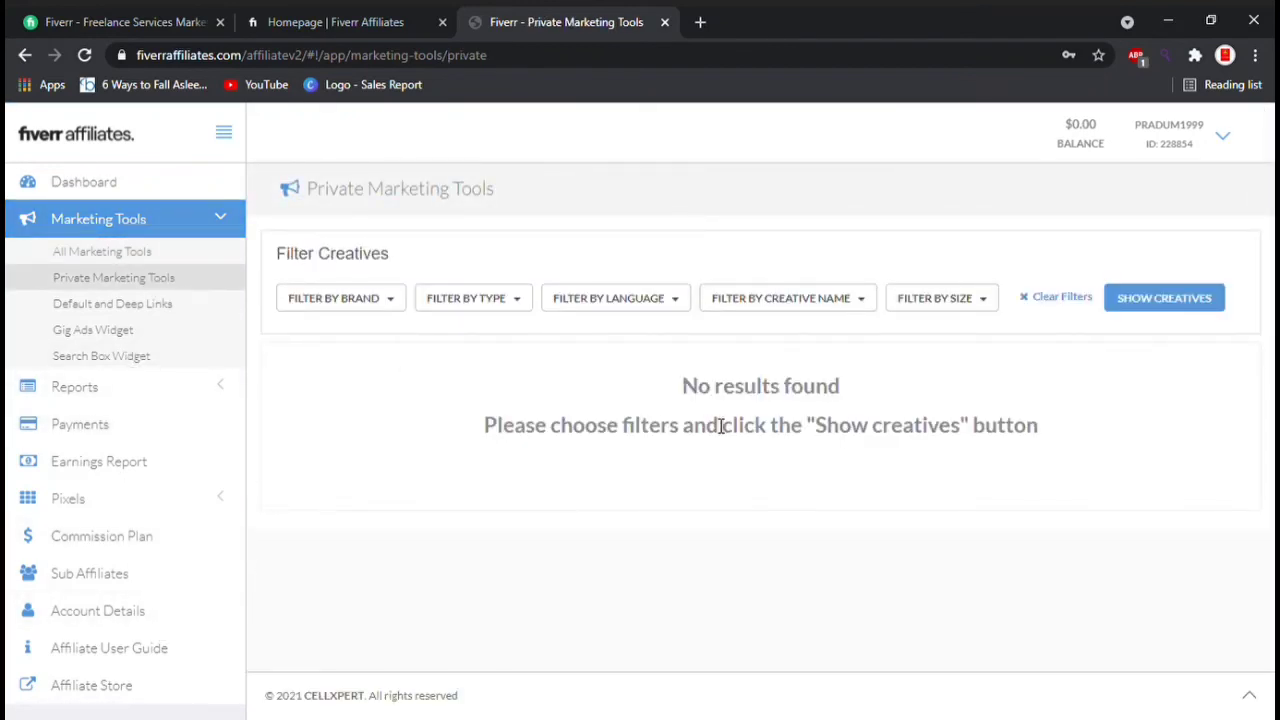
- Return to the dashboard and look over its zero stats down to the Contact Us panel
click(132, 181)
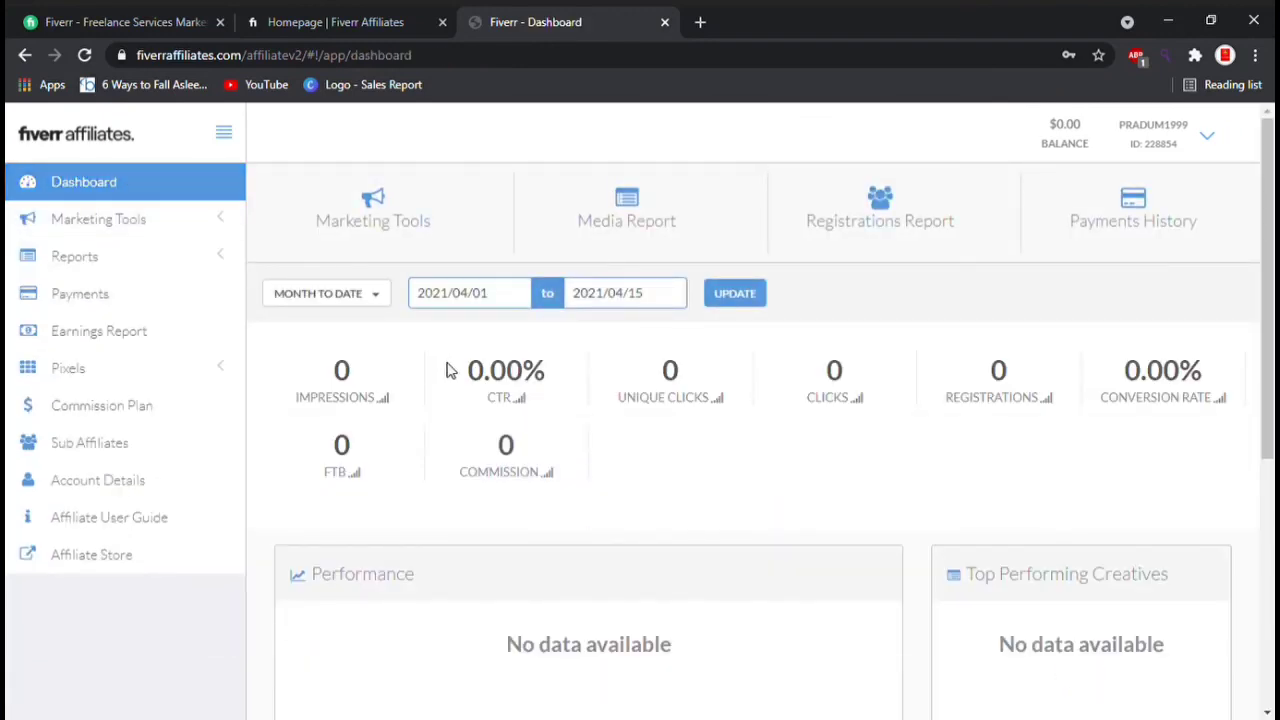
scroll(657, 435, down, 1)
scroll(657, 435, down, 4)
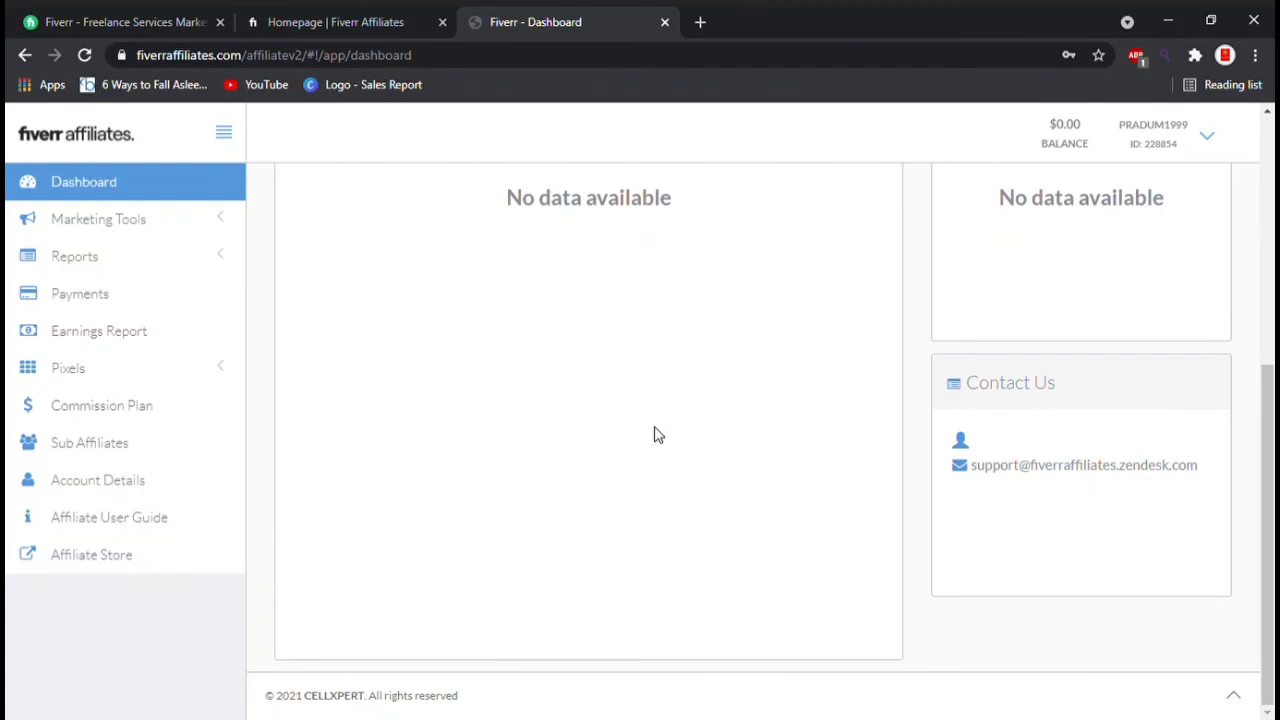
scroll(657, 435, up, 2)
scroll(657, 435, down, 2)
scroll(740, 520, up, 4)
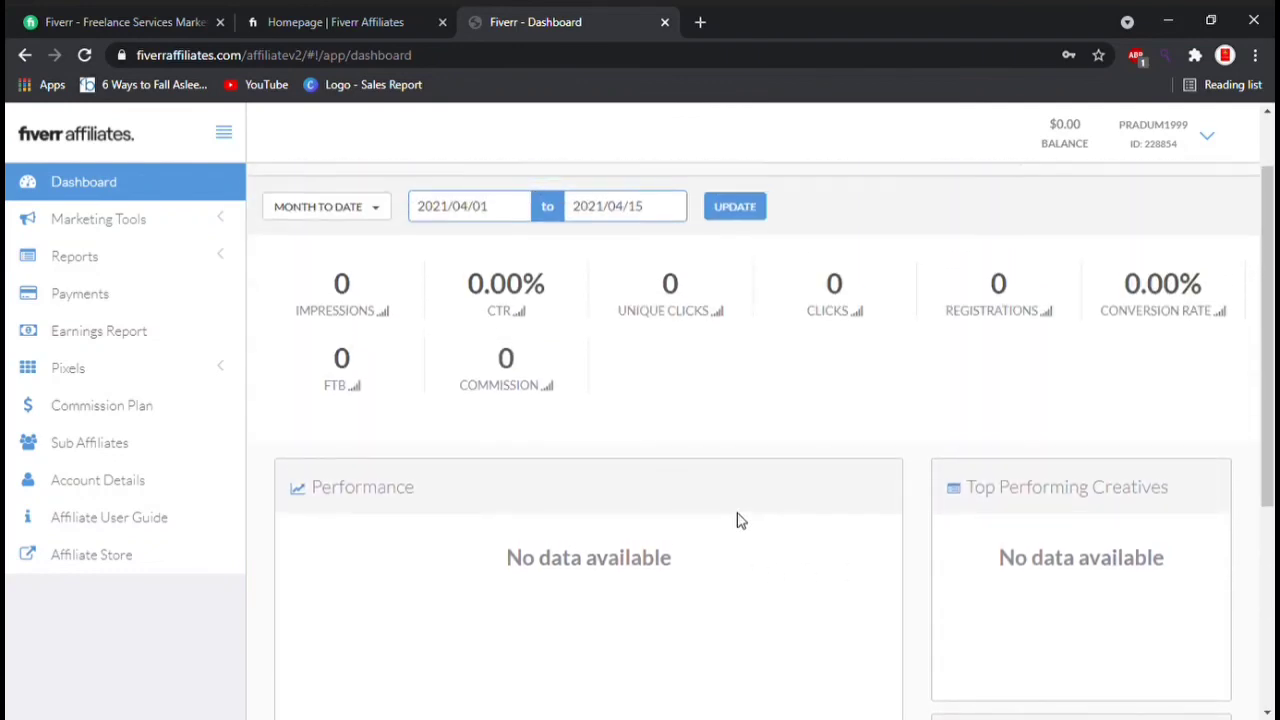
scroll(740, 520, up, 1)
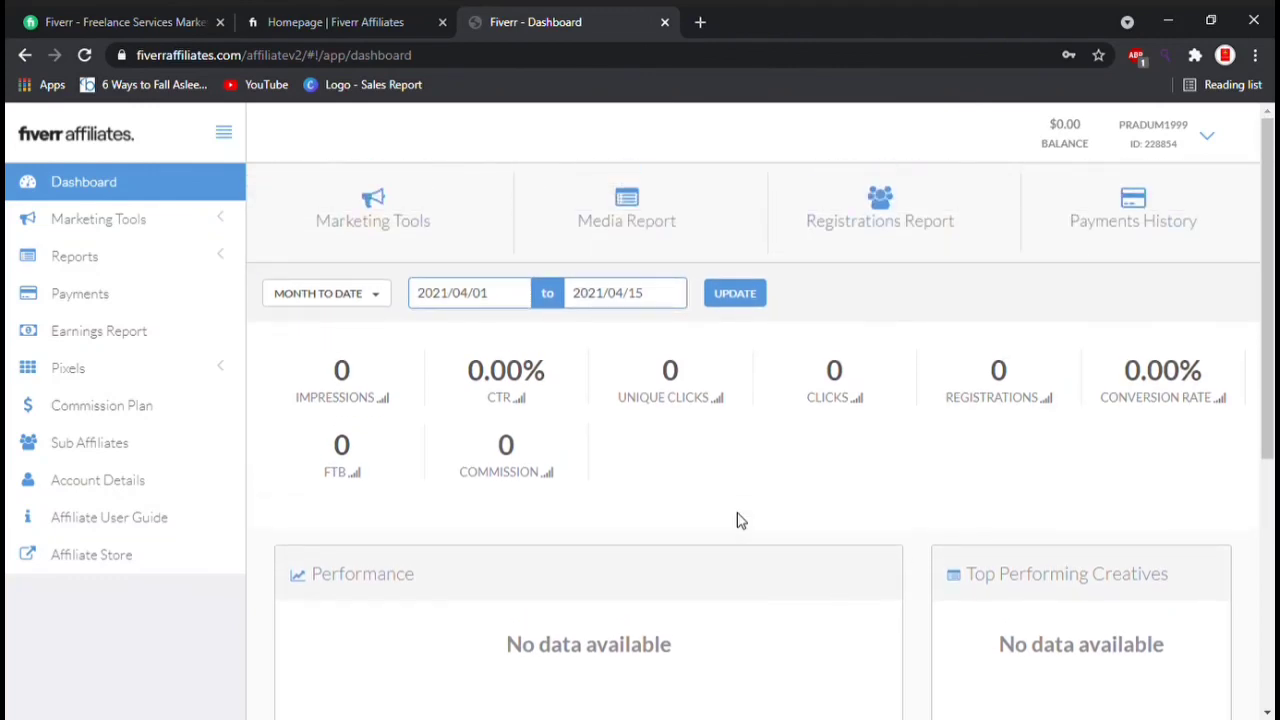